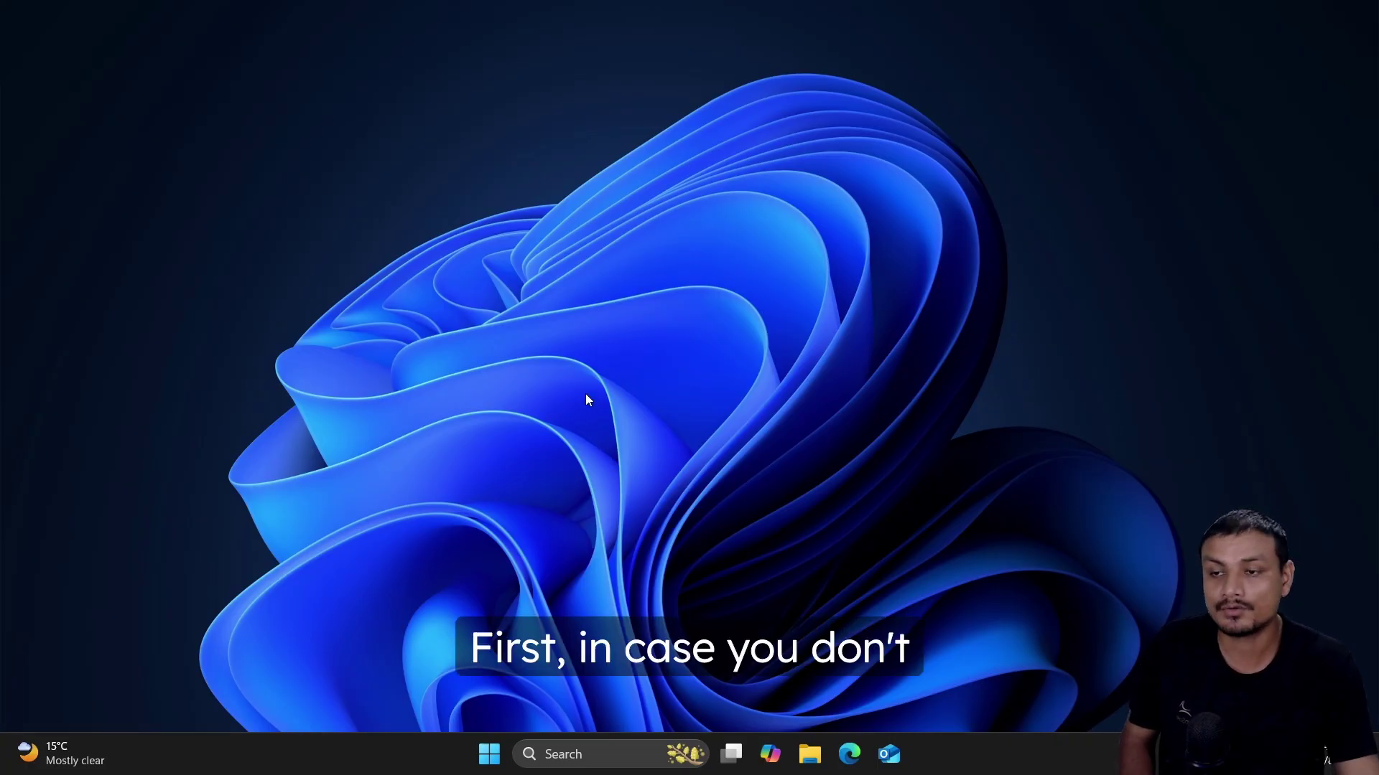
Step: Open Settings to Accounts > Sign-in options and expand PIN (Windows Hello), where Remove is unavailable
right_click(489, 753)
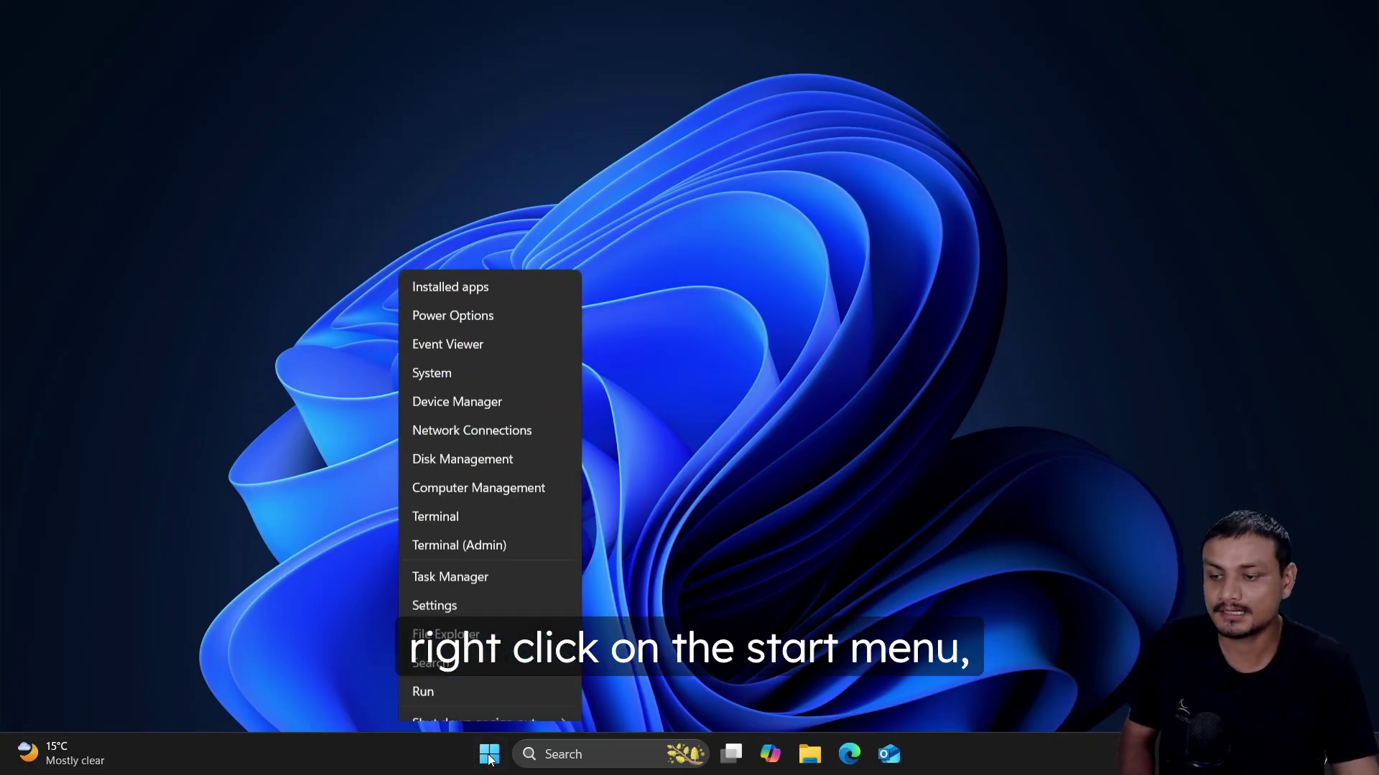
click(444, 558)
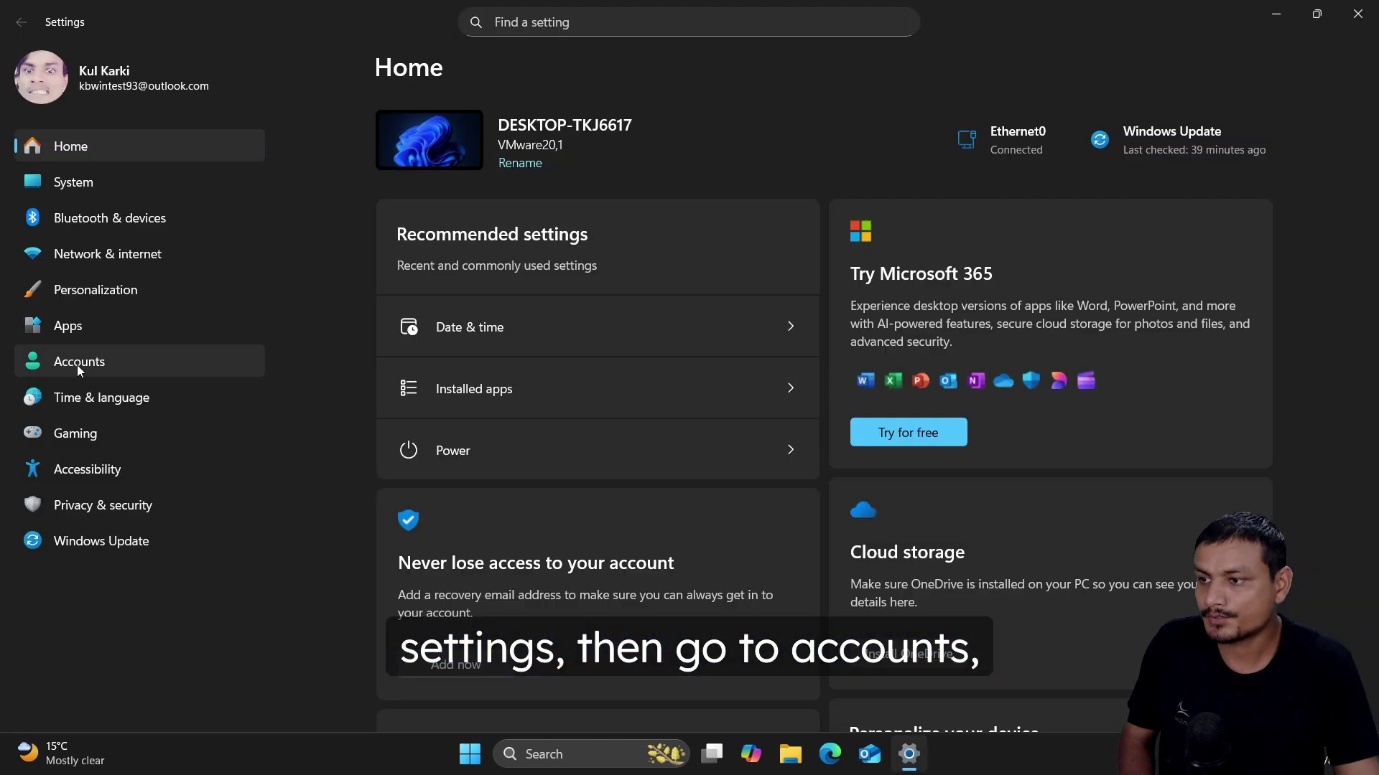
click(81, 367)
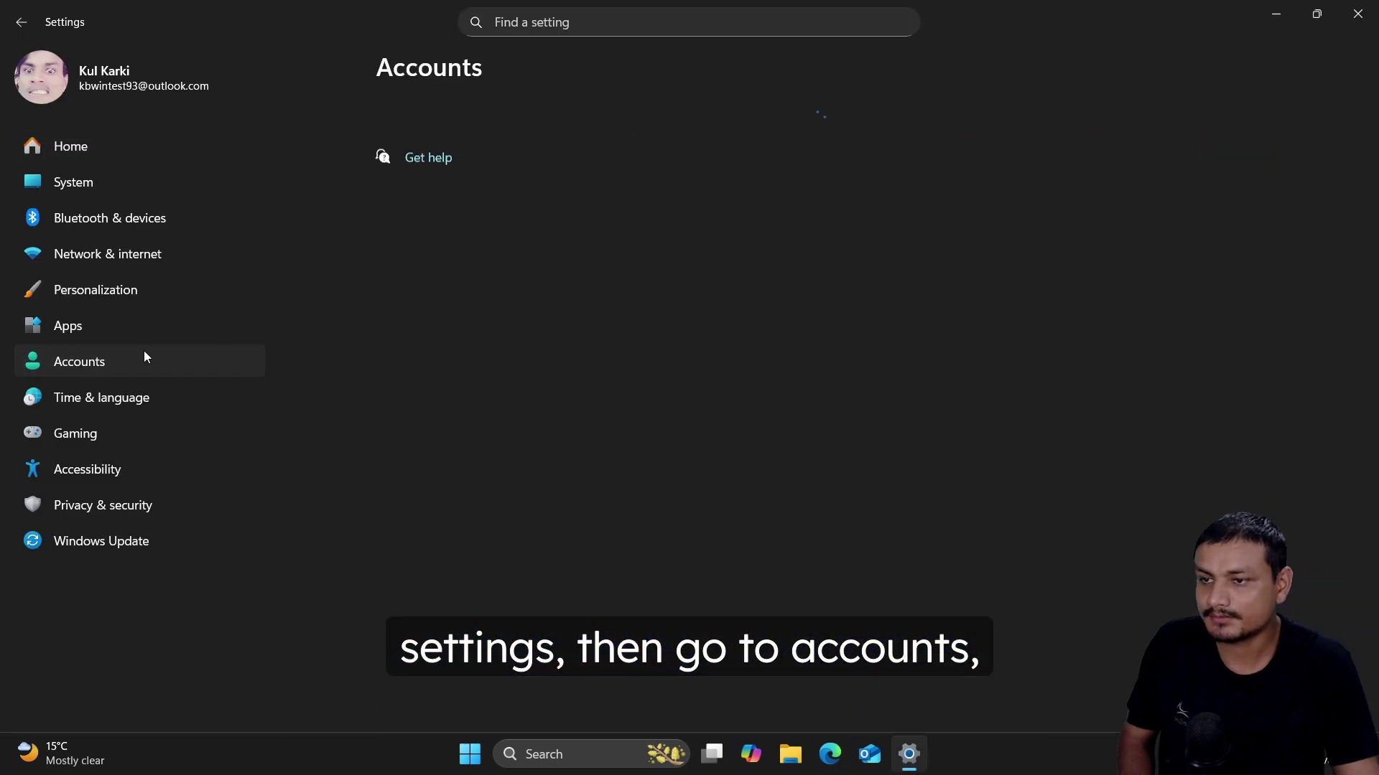
scroll(536, 369, down, 3)
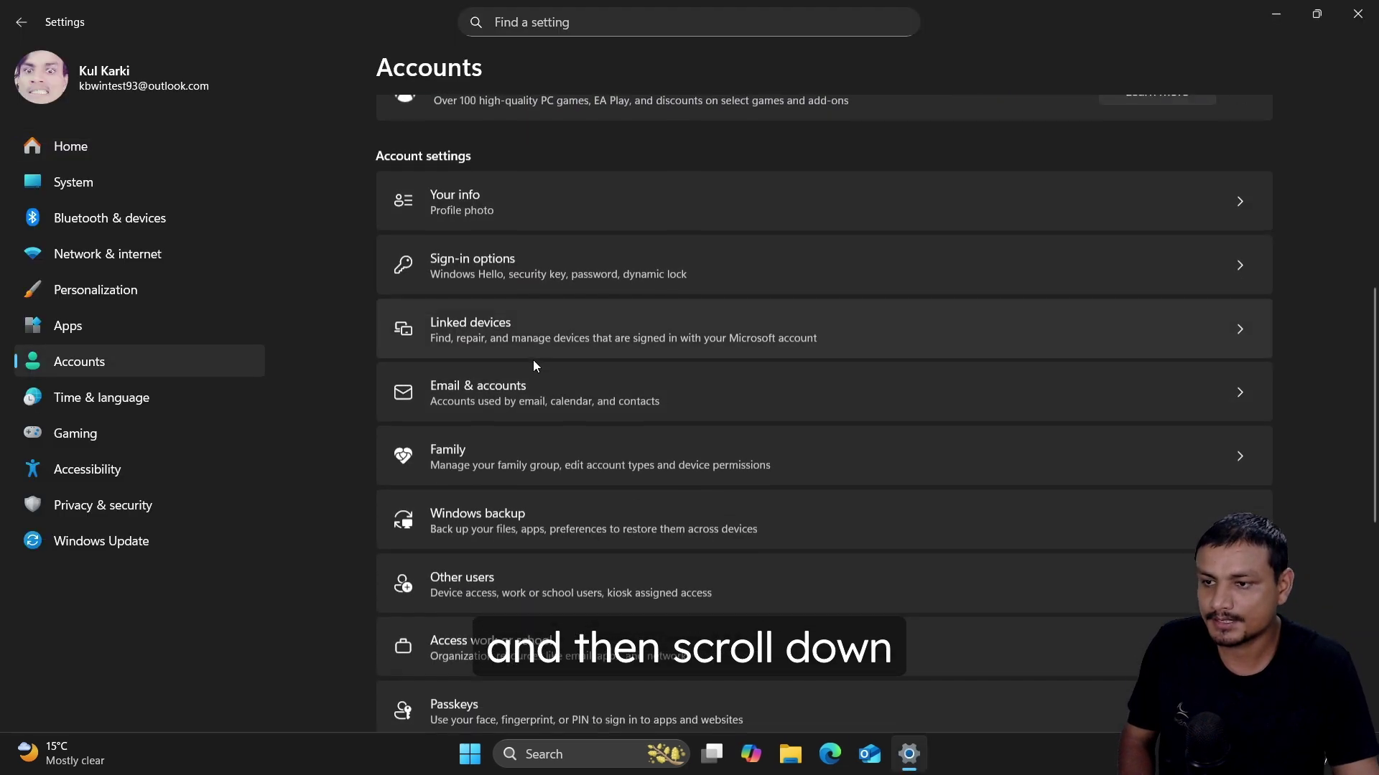
click(483, 266)
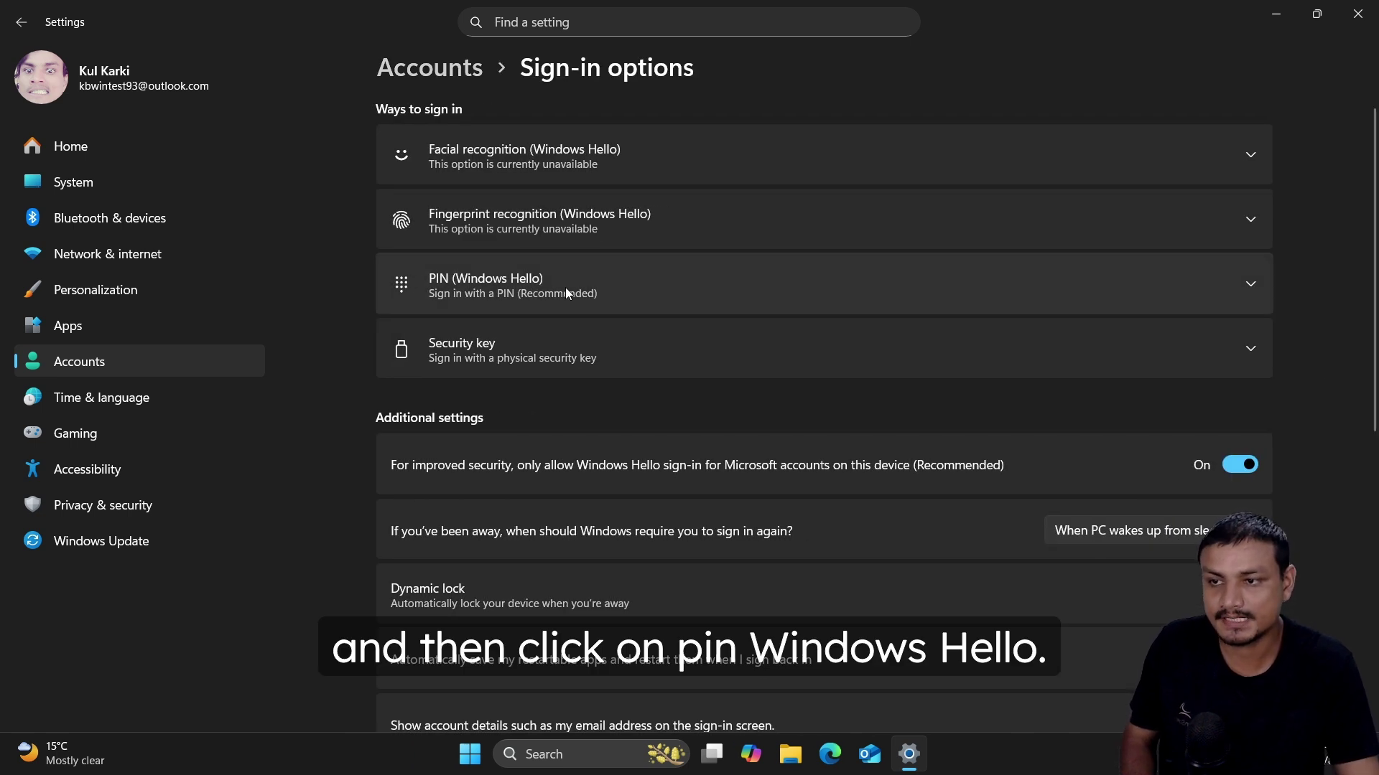
click(566, 288)
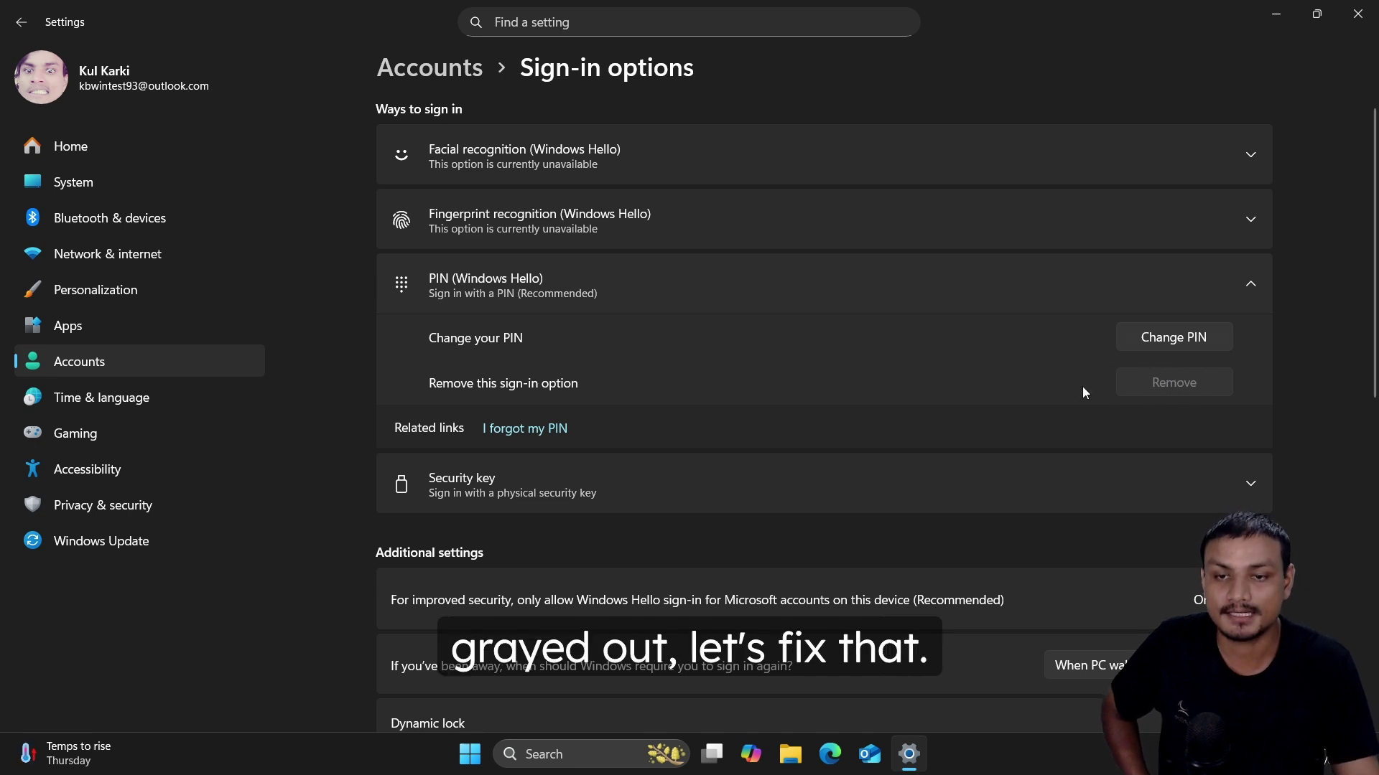
Step: Turn off Windows Hello-only sign-in for Microsoft accounts, then close Settings
scroll(1083, 388, down, 3)
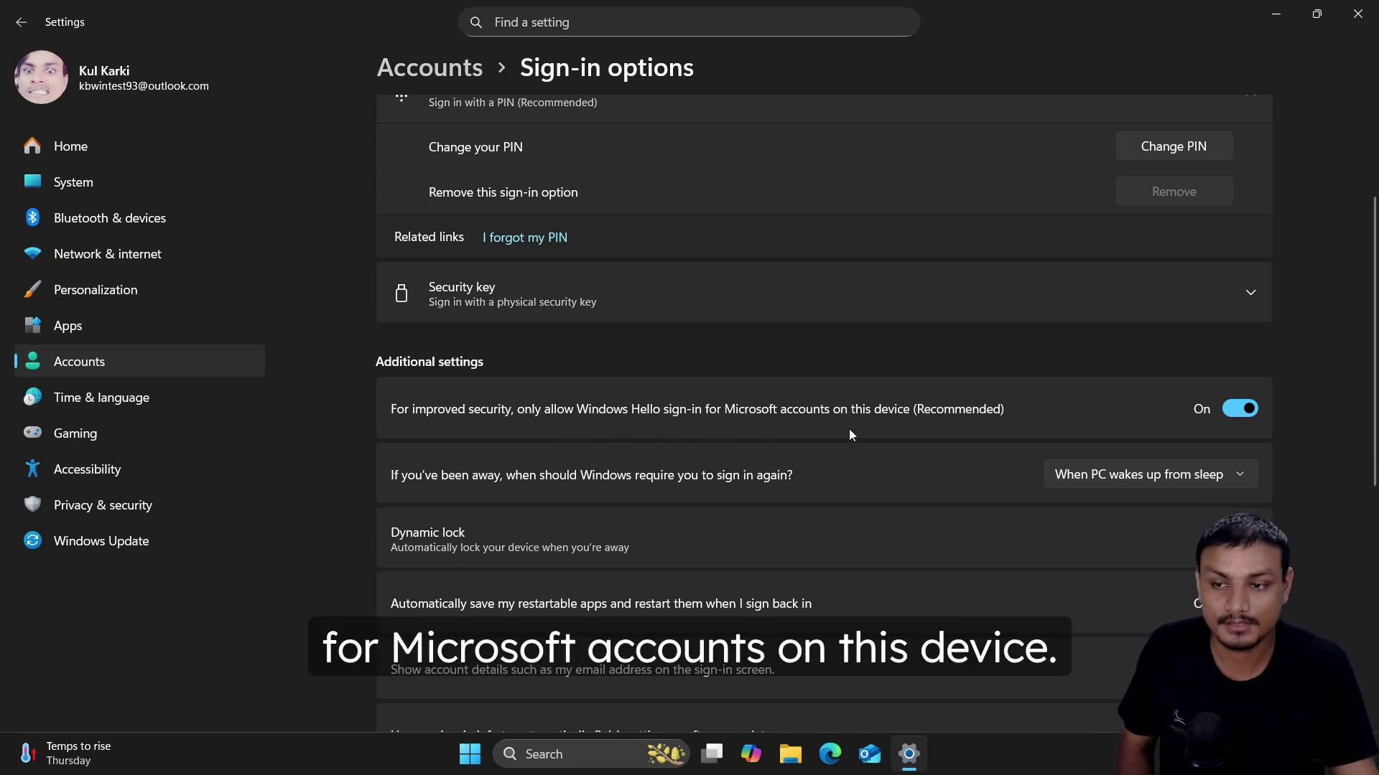
click(1237, 413)
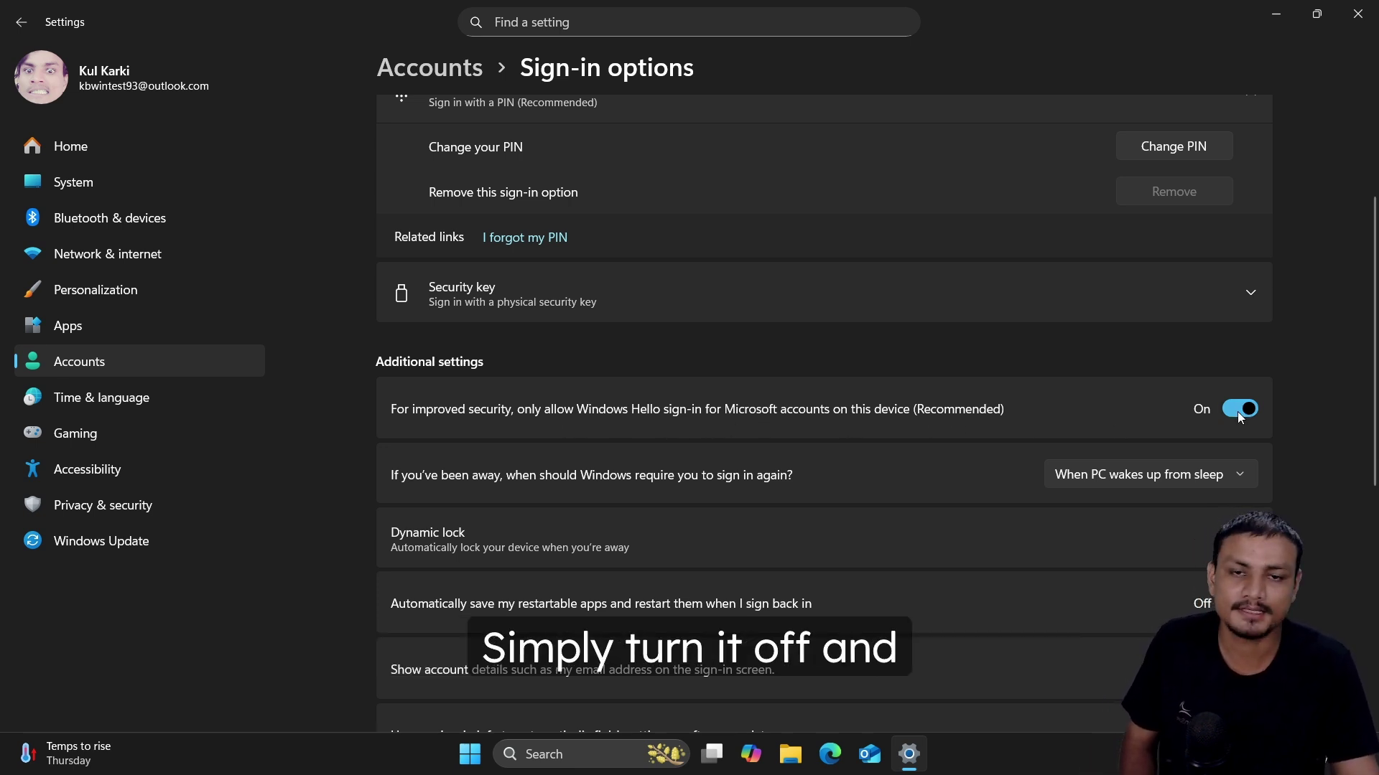
click(1357, 15)
Step: Reopen Sign-in options, expand PIN (Windows Hello) and choose Remove to reach the confirmation
right_click(488, 755)
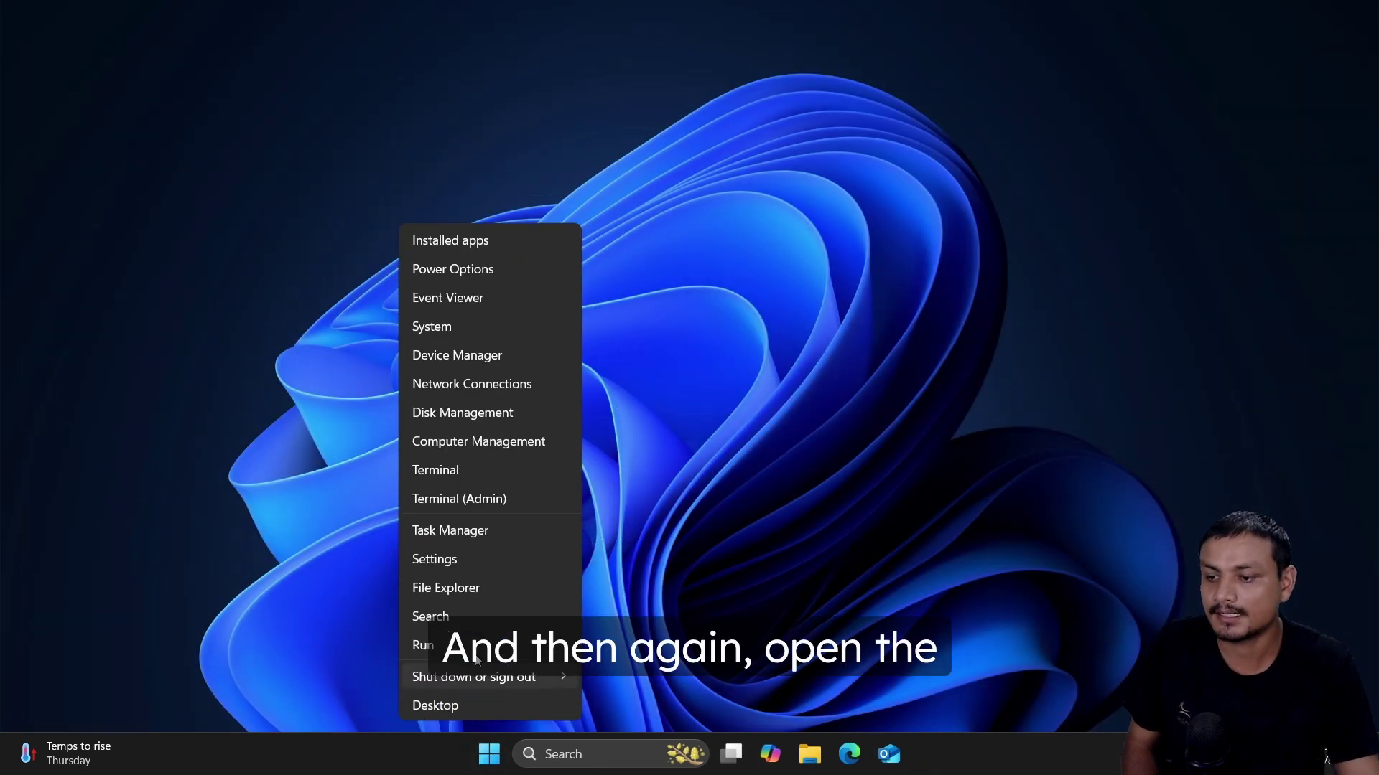
click(482, 562)
click(99, 363)
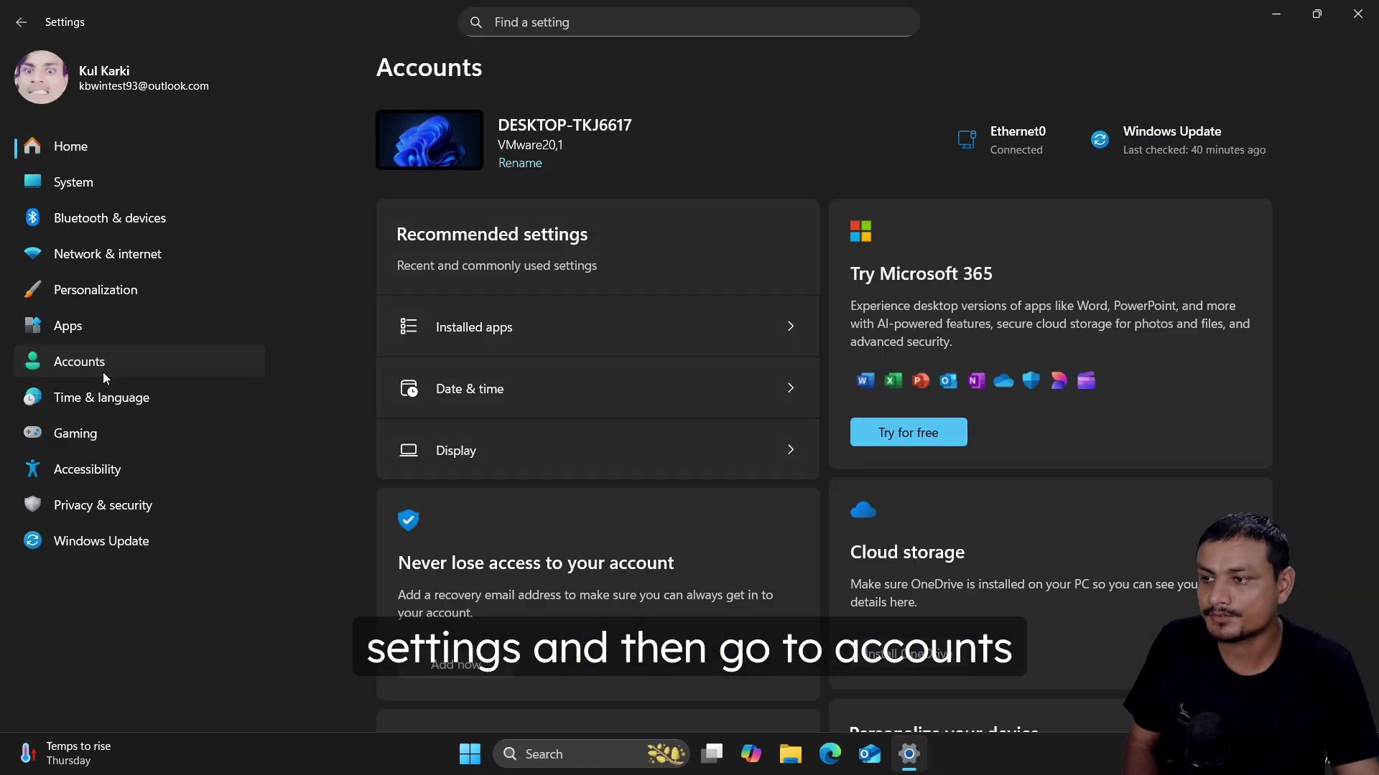
scroll(504, 331, down, 5)
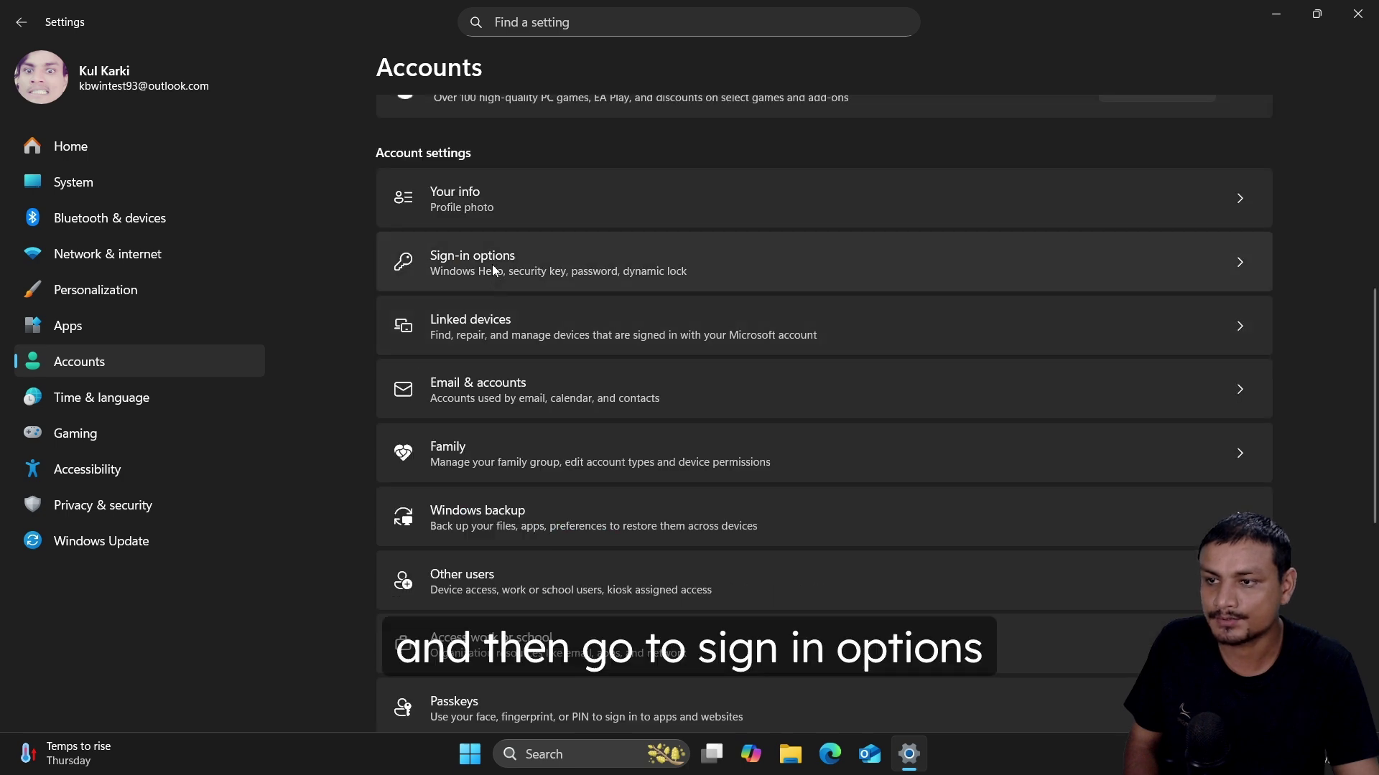
click(492, 270)
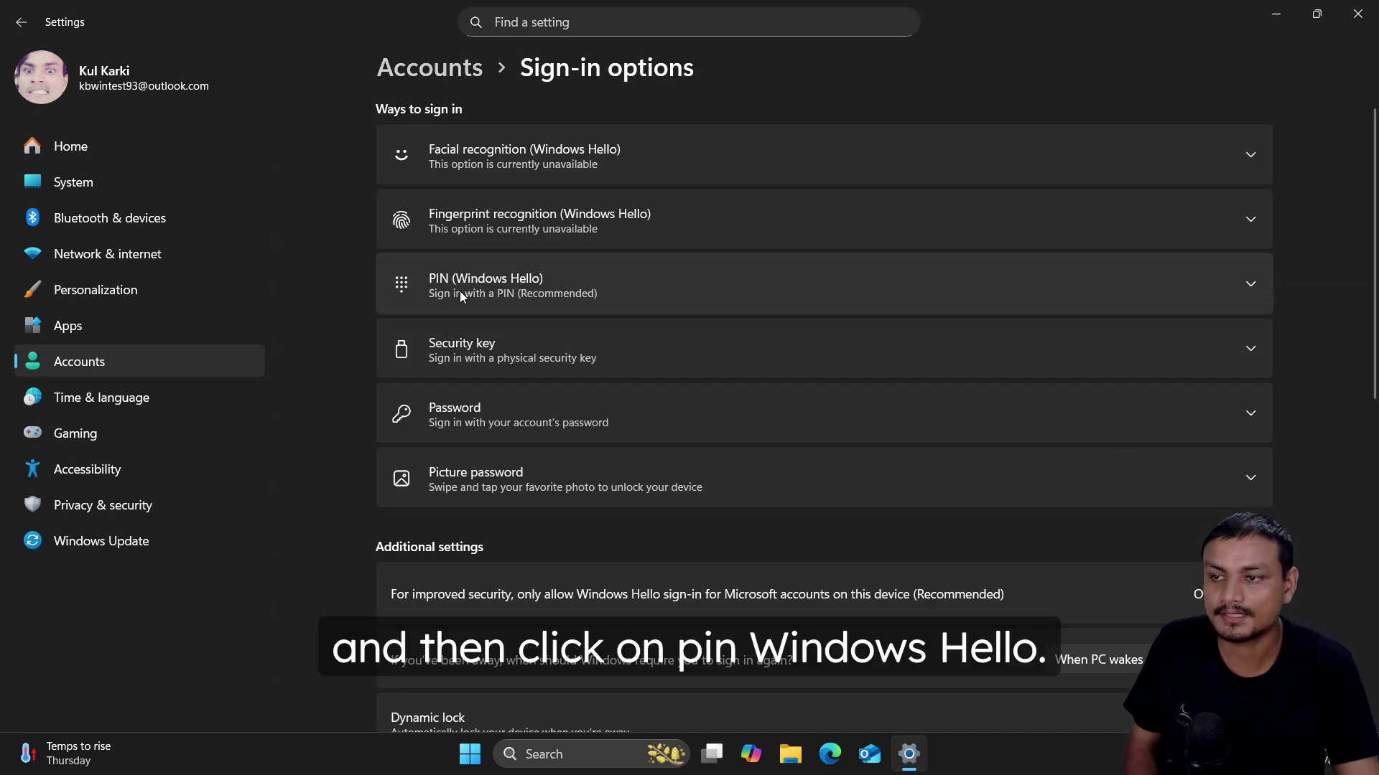
click(501, 294)
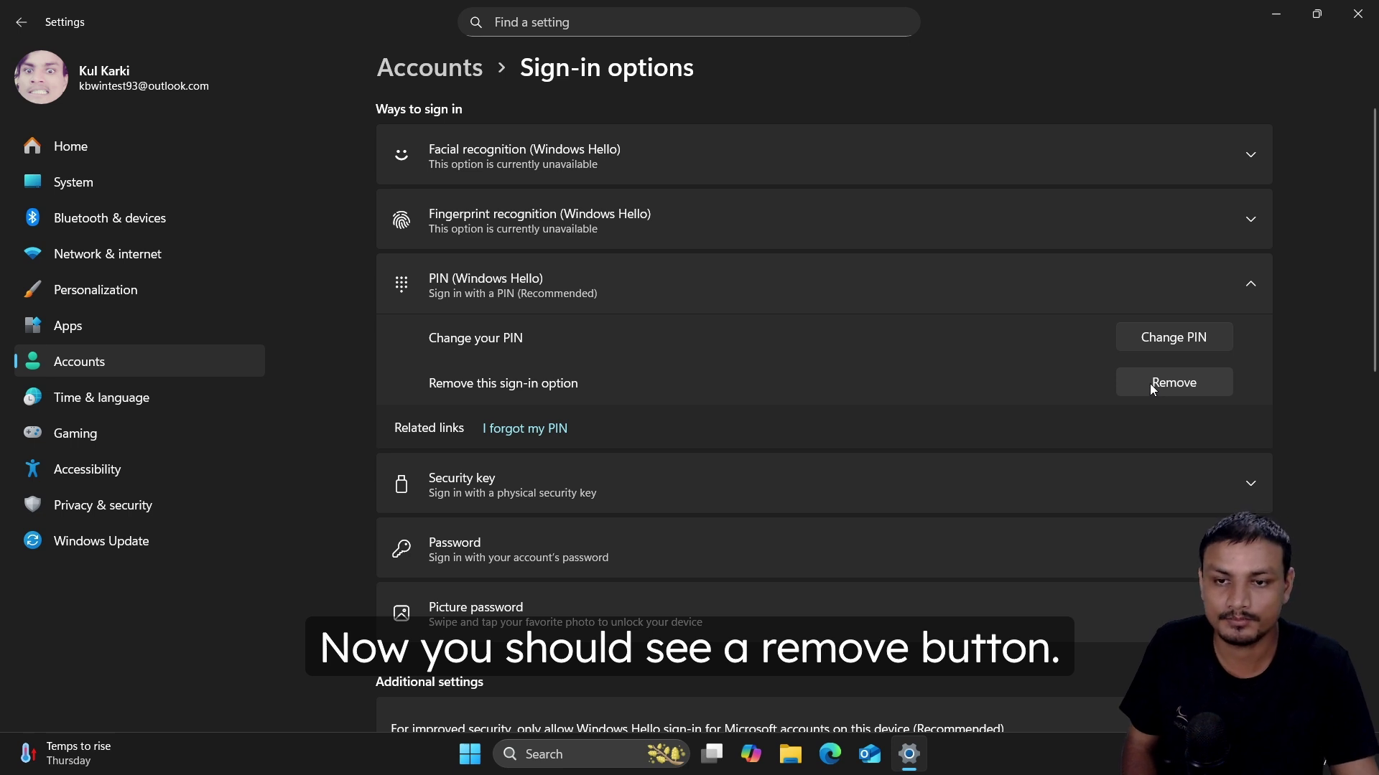
click(1151, 382)
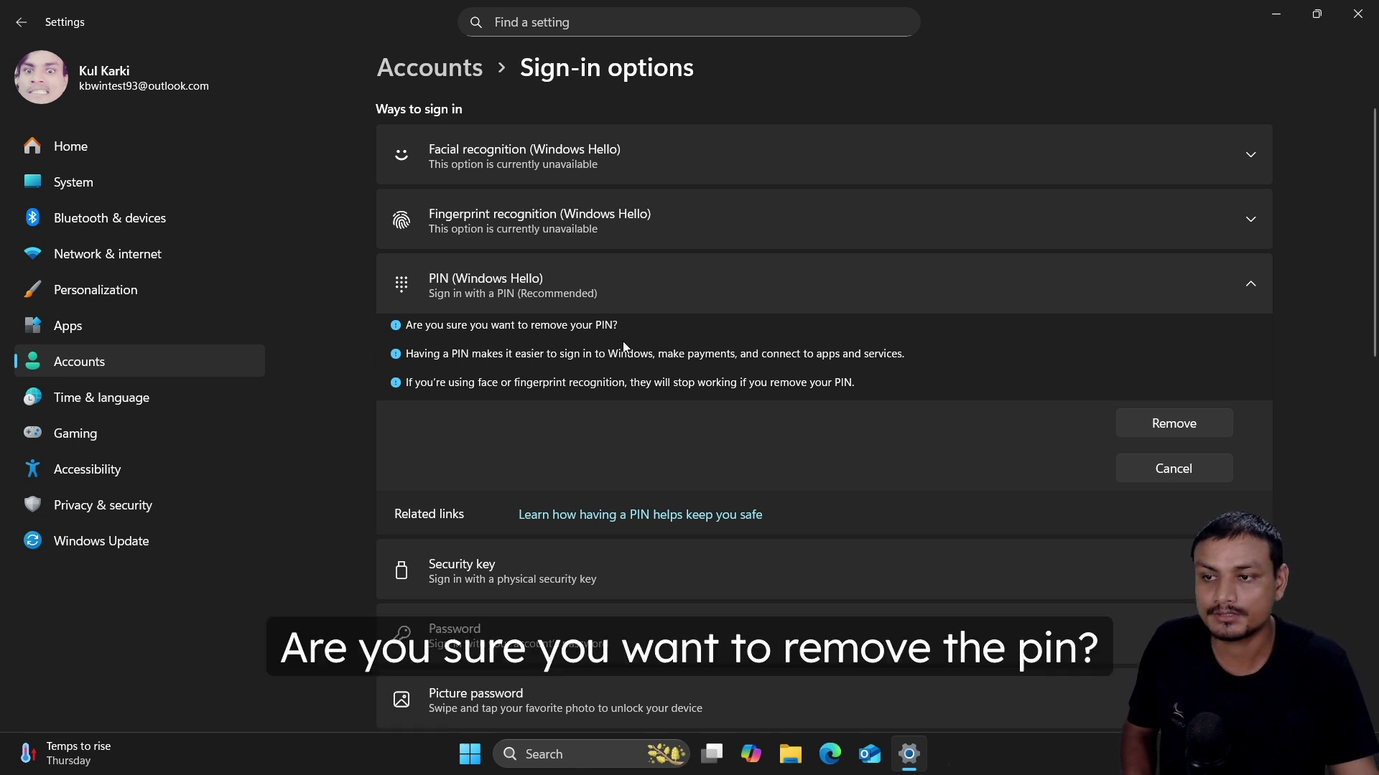
Step: Confirm the PIN removal and verify it by pasting the Microsoft account password
click(1155, 427)
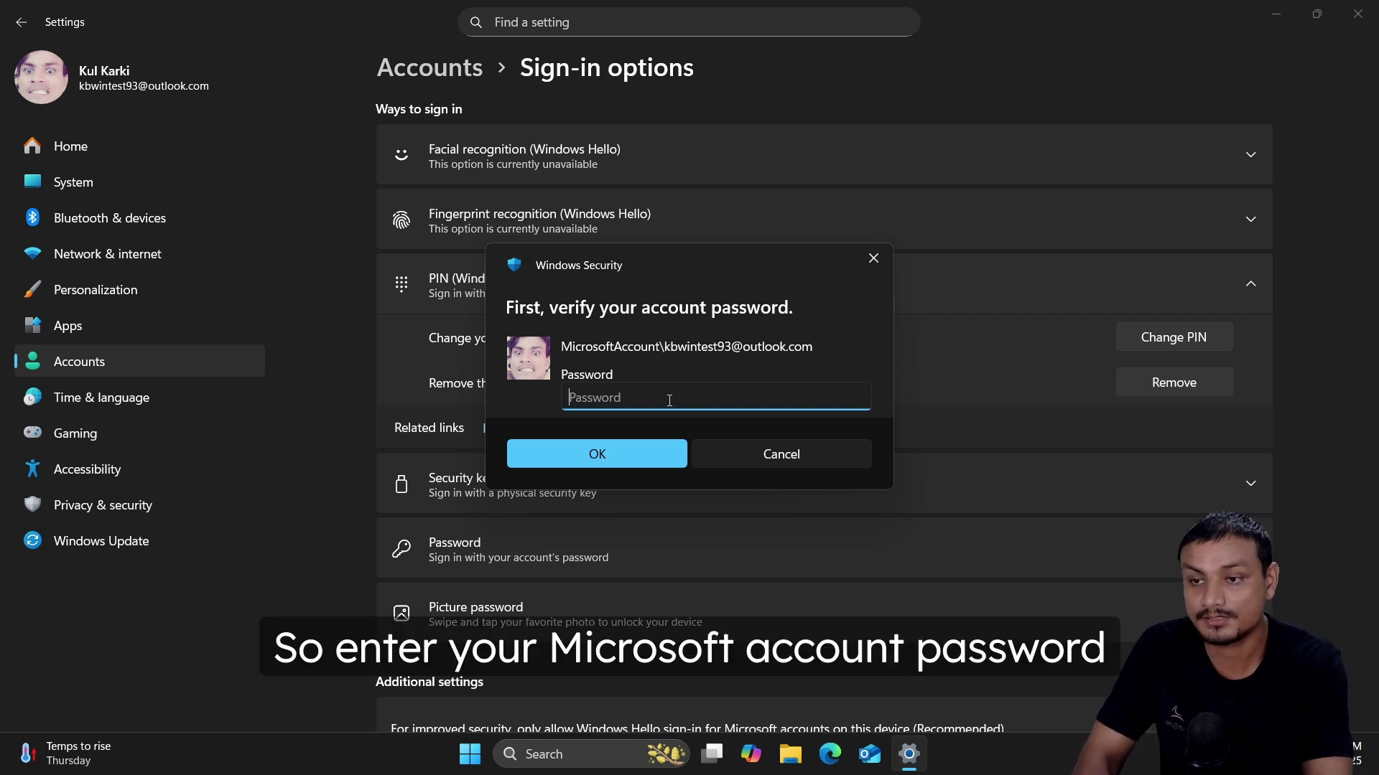
key(ctrl+v)
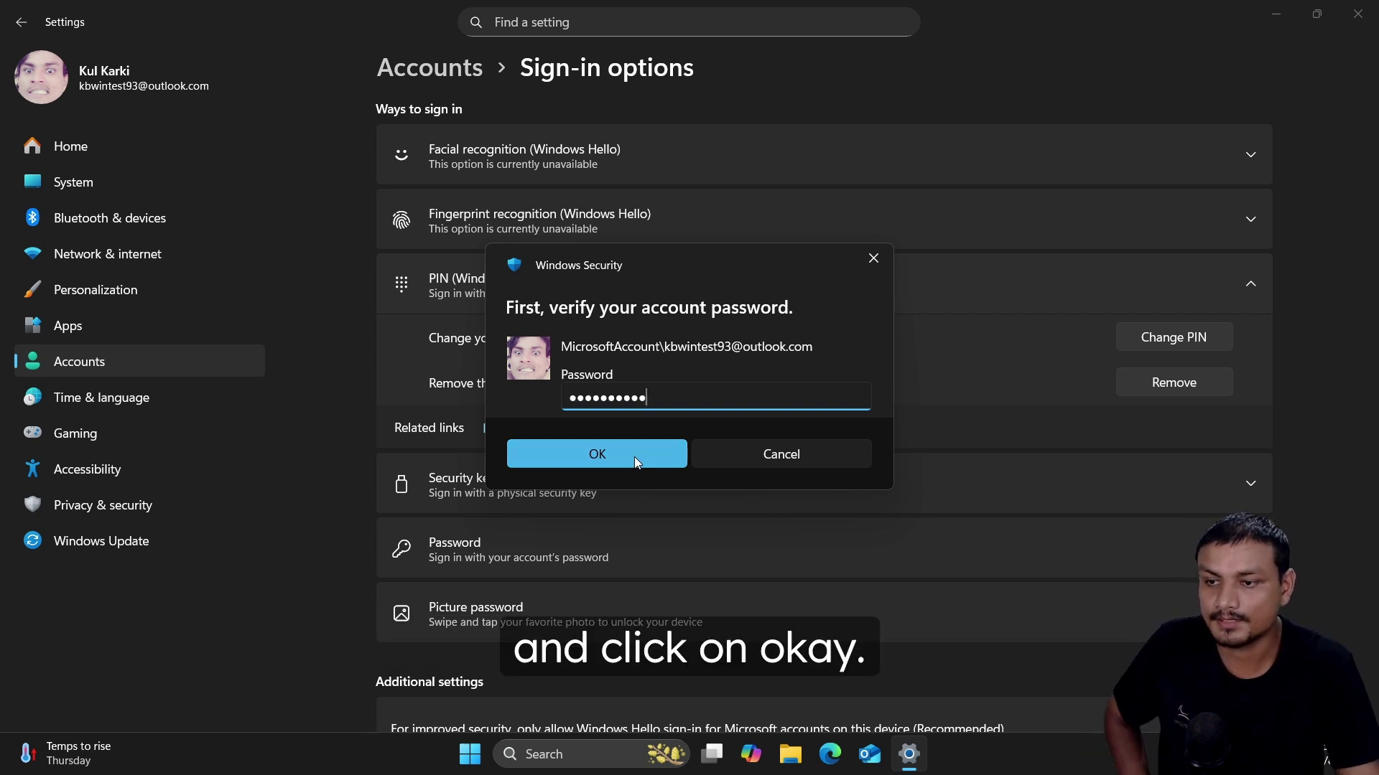
click(634, 458)
Step: From Accounts > Your info, open Manage my accounts to load the online Microsoft account page
scroll(474, 358, down, 4)
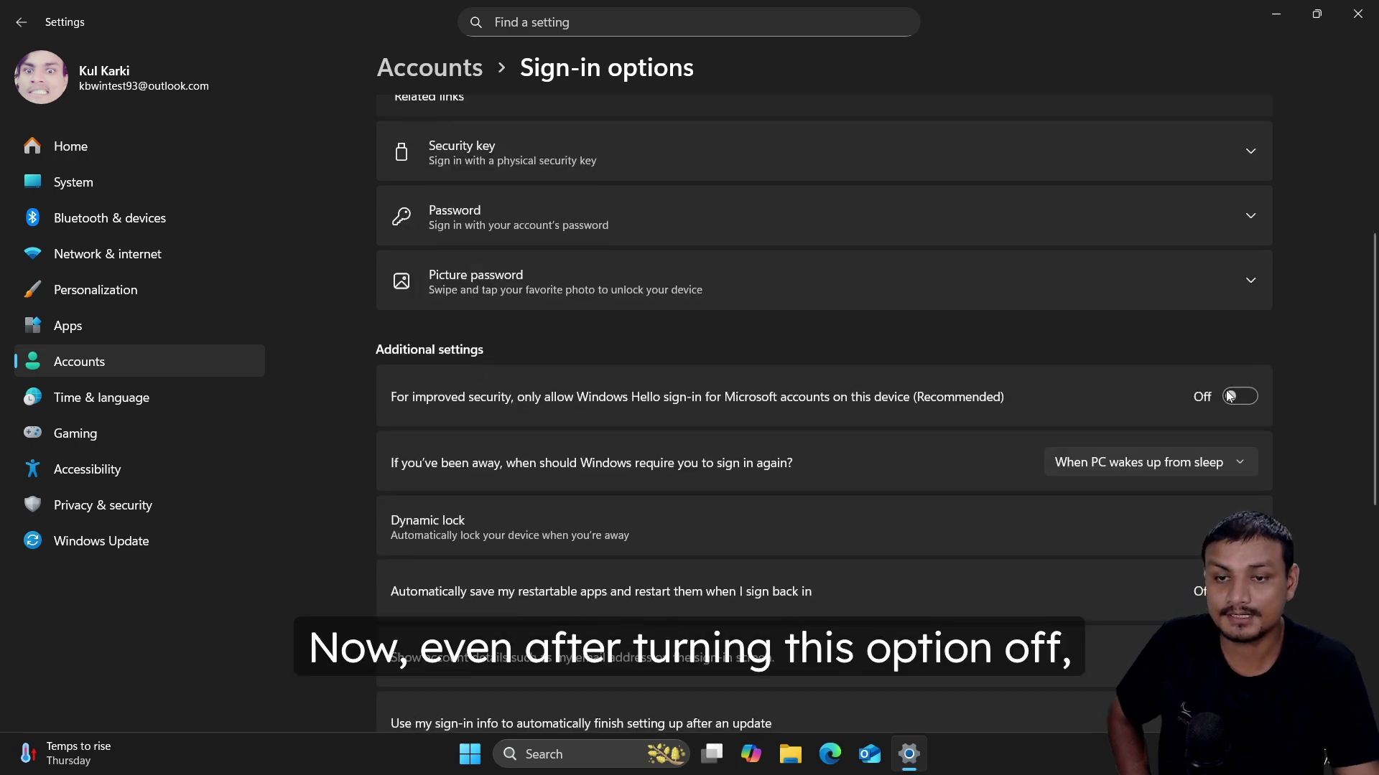
scroll(861, 344, up, 4)
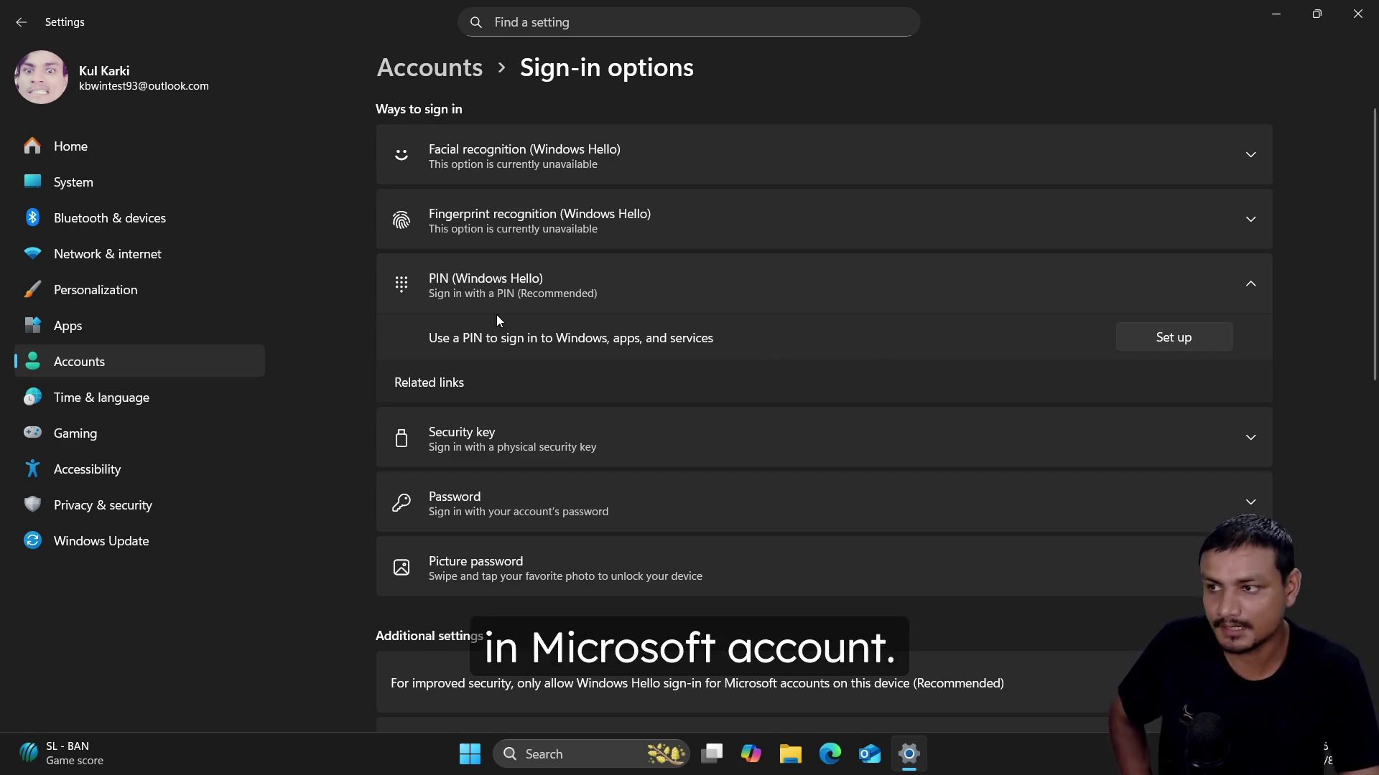
click(88, 366)
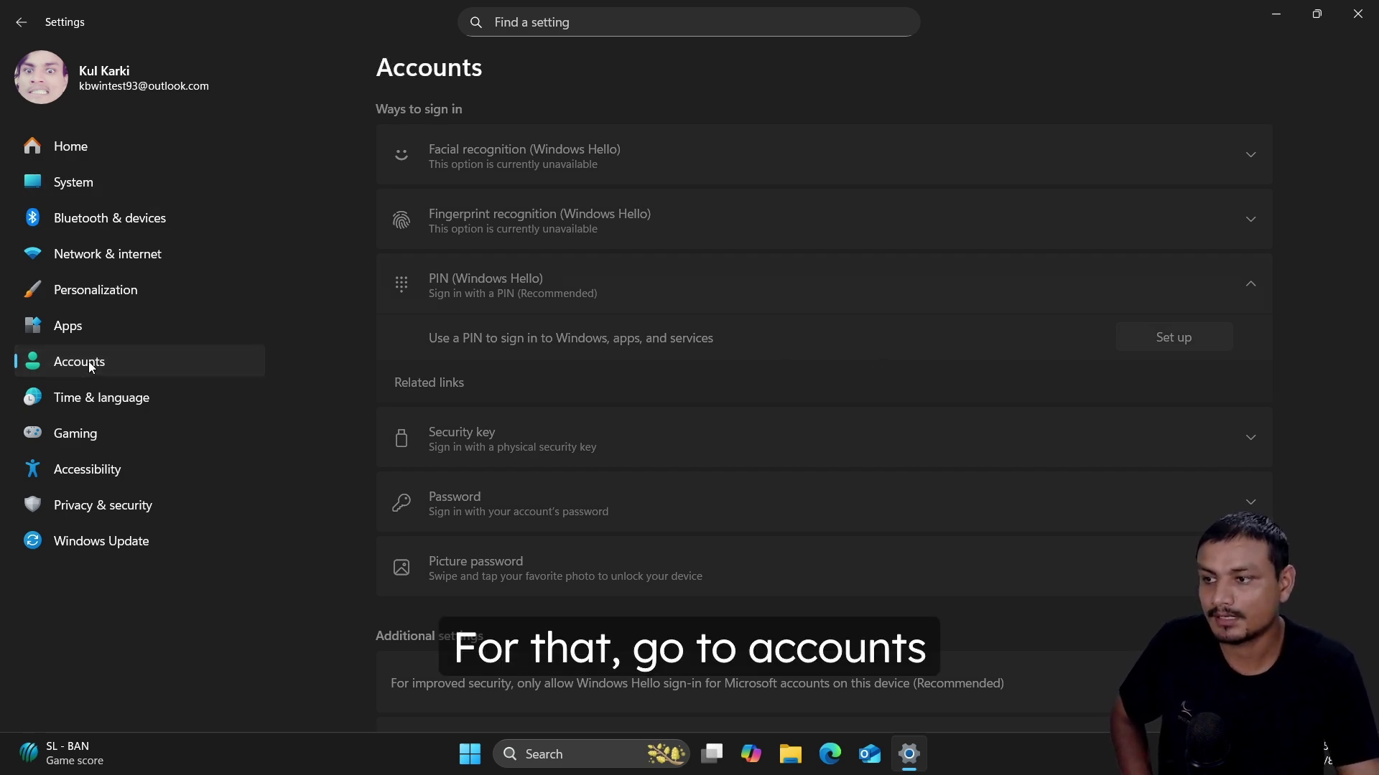
scroll(463, 391, down, 5)
click(463, 391)
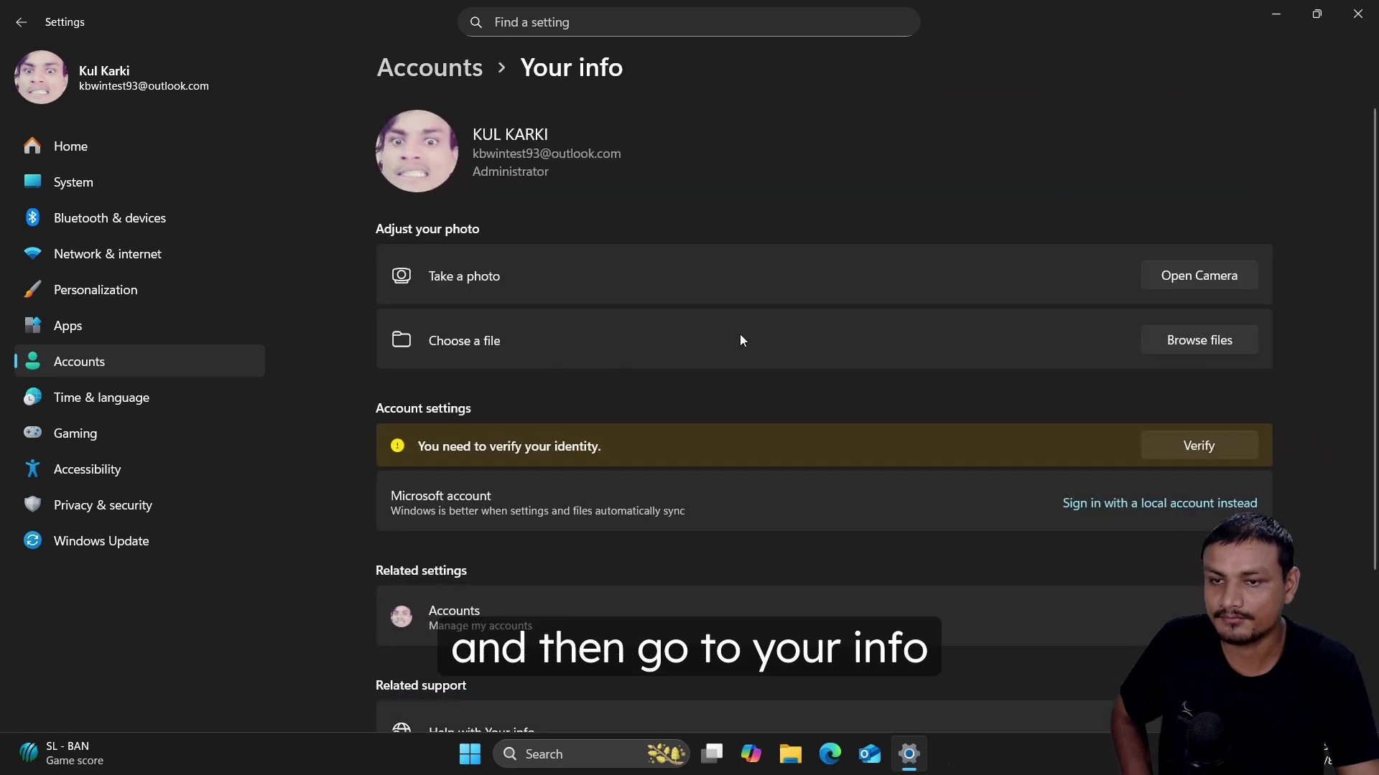
scroll(425, 431, down, 3)
click(469, 434)
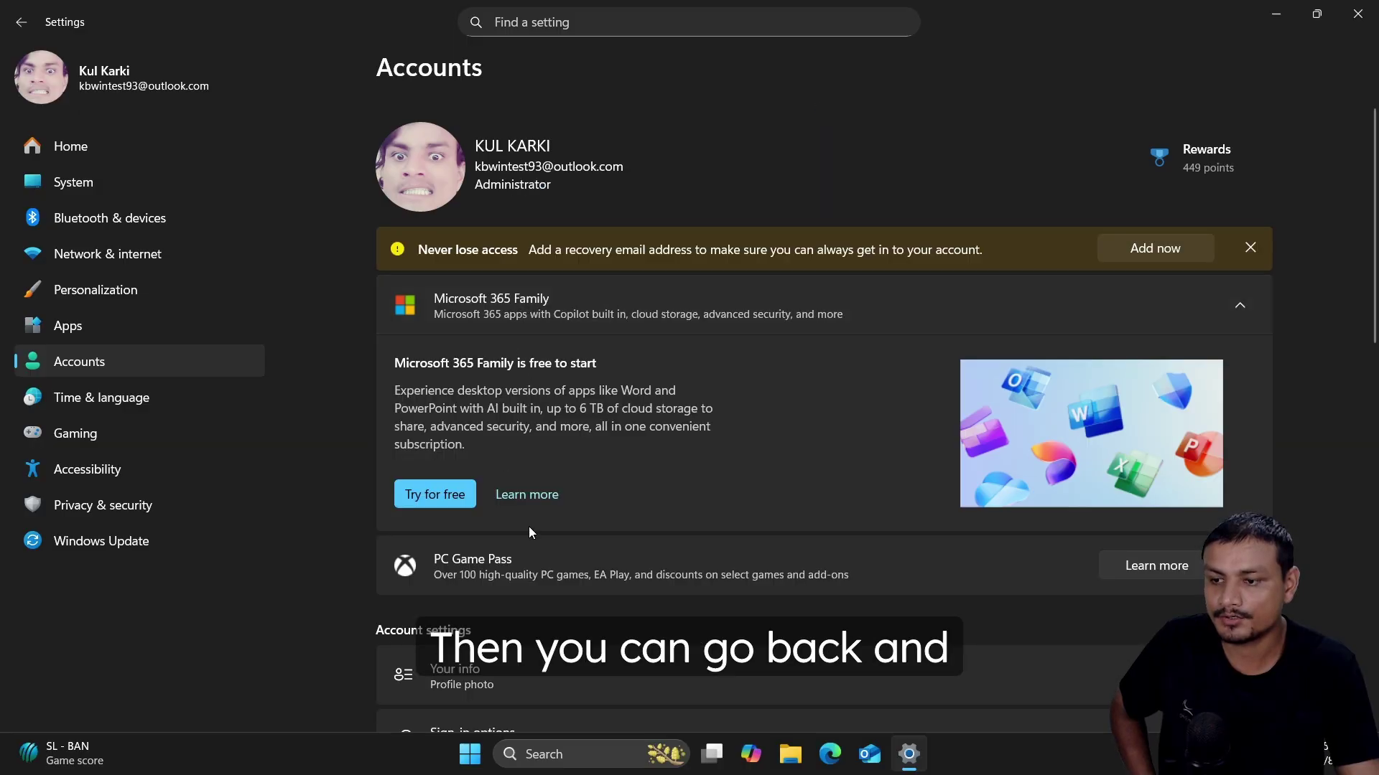
Step: Check under Sign-in options that PIN (Windows Hello) now only offers Set up
scroll(544, 449, down, 4)
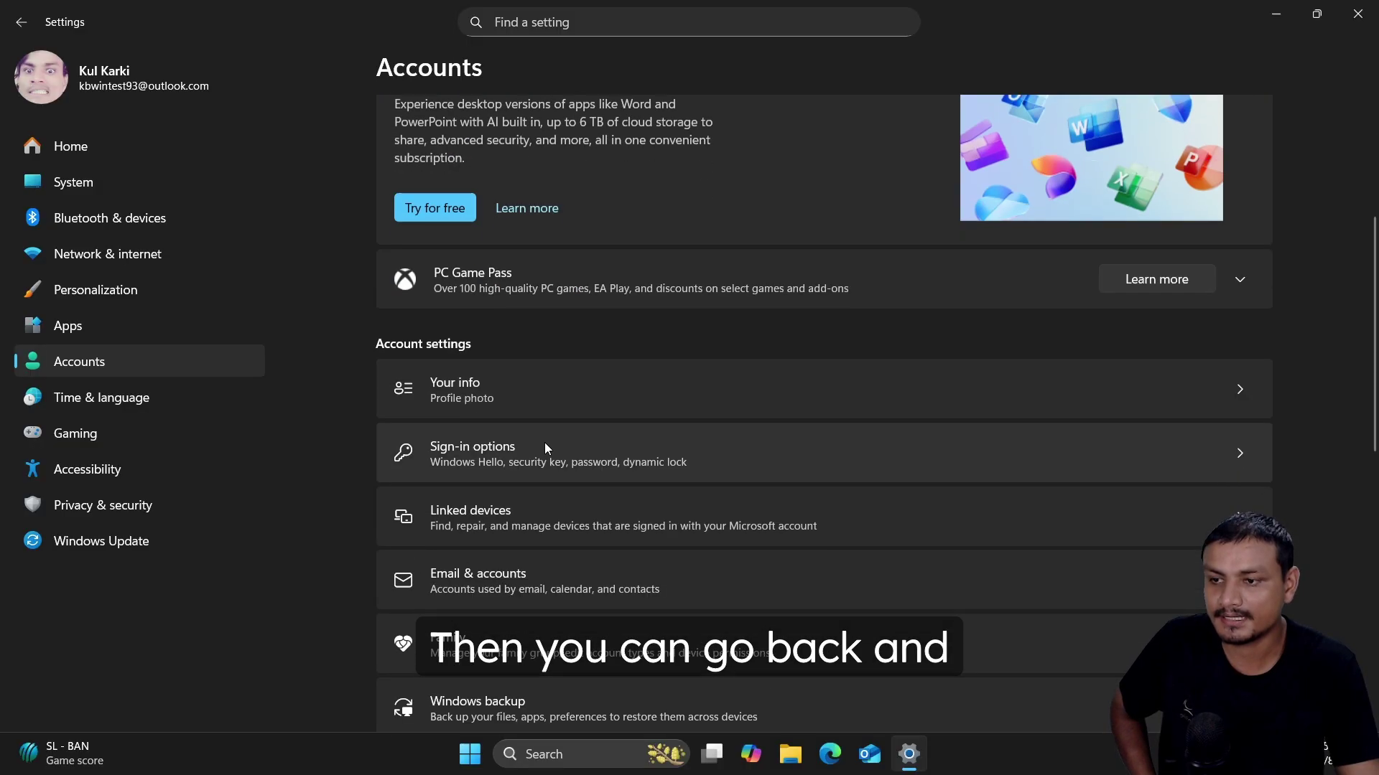
click(482, 460)
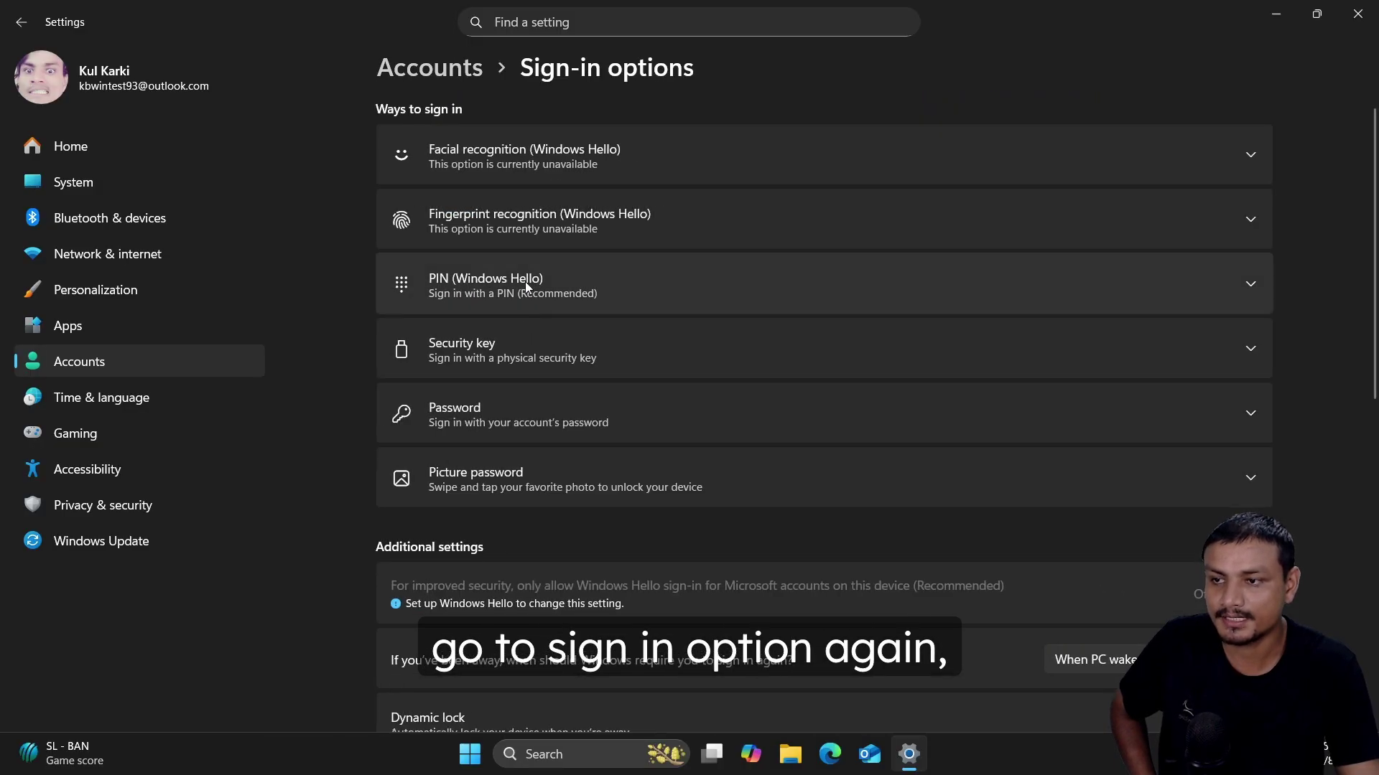
click(525, 281)
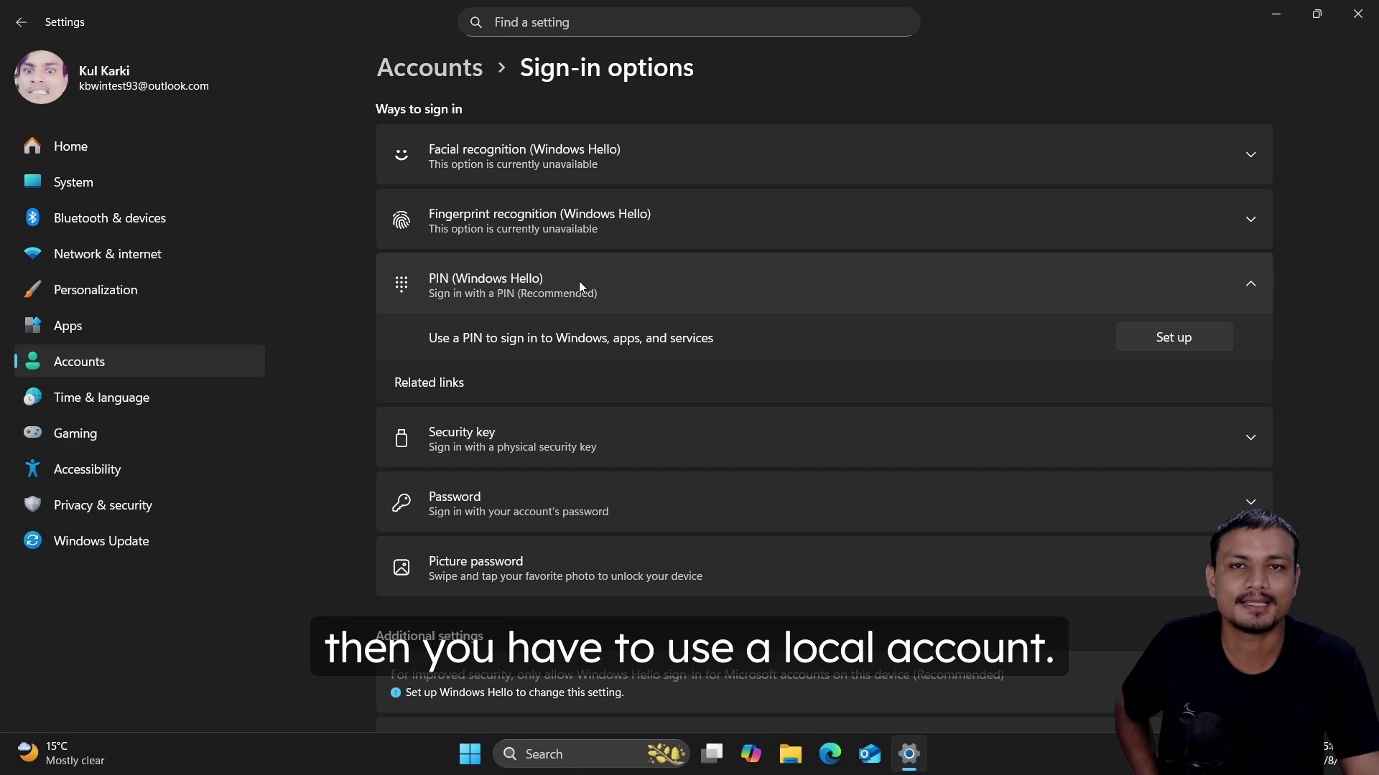
Step: Go to Accounts > Your info and scroll down to Account settings
click(69, 368)
click(485, 297)
scroll(955, 355, down, 3)
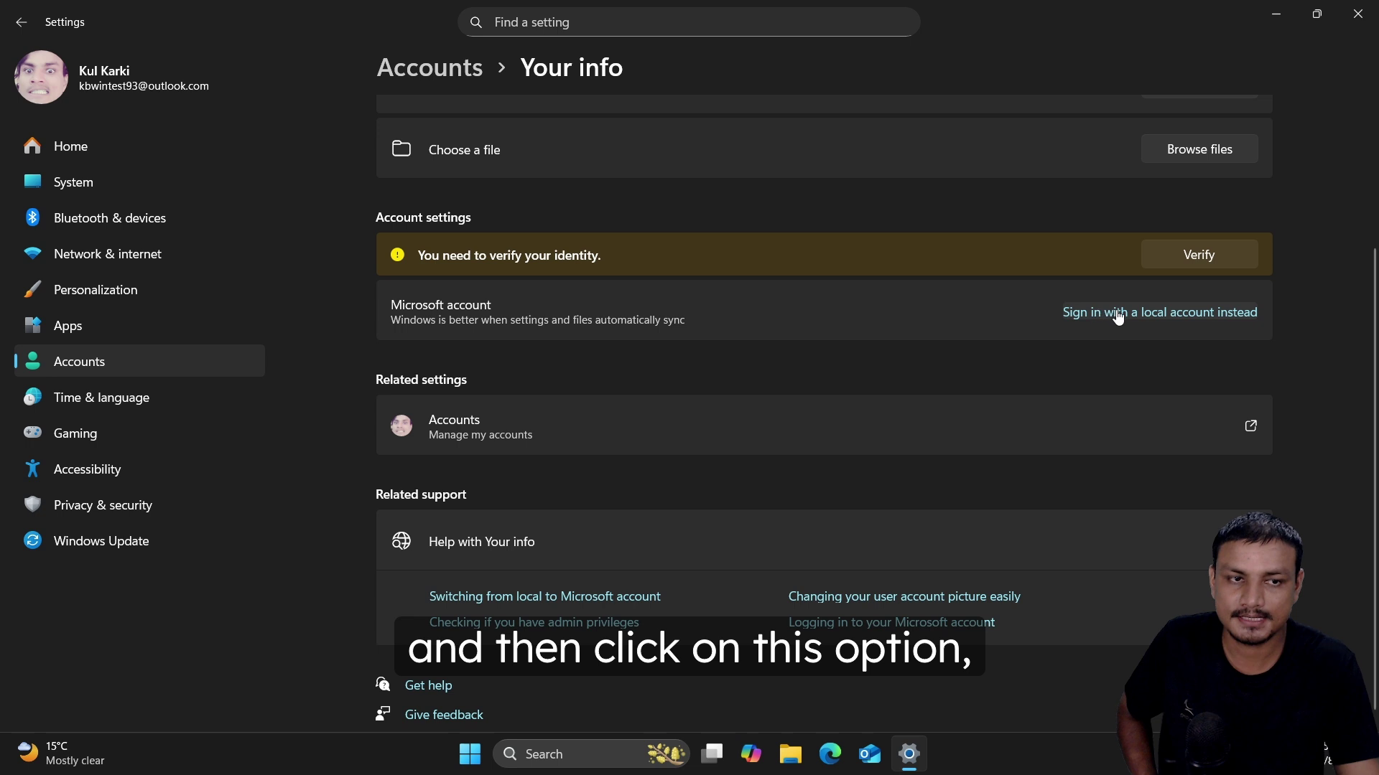
Step: Switch to a local account: verify with the account password, enter the local user details, sign out
click(1154, 314)
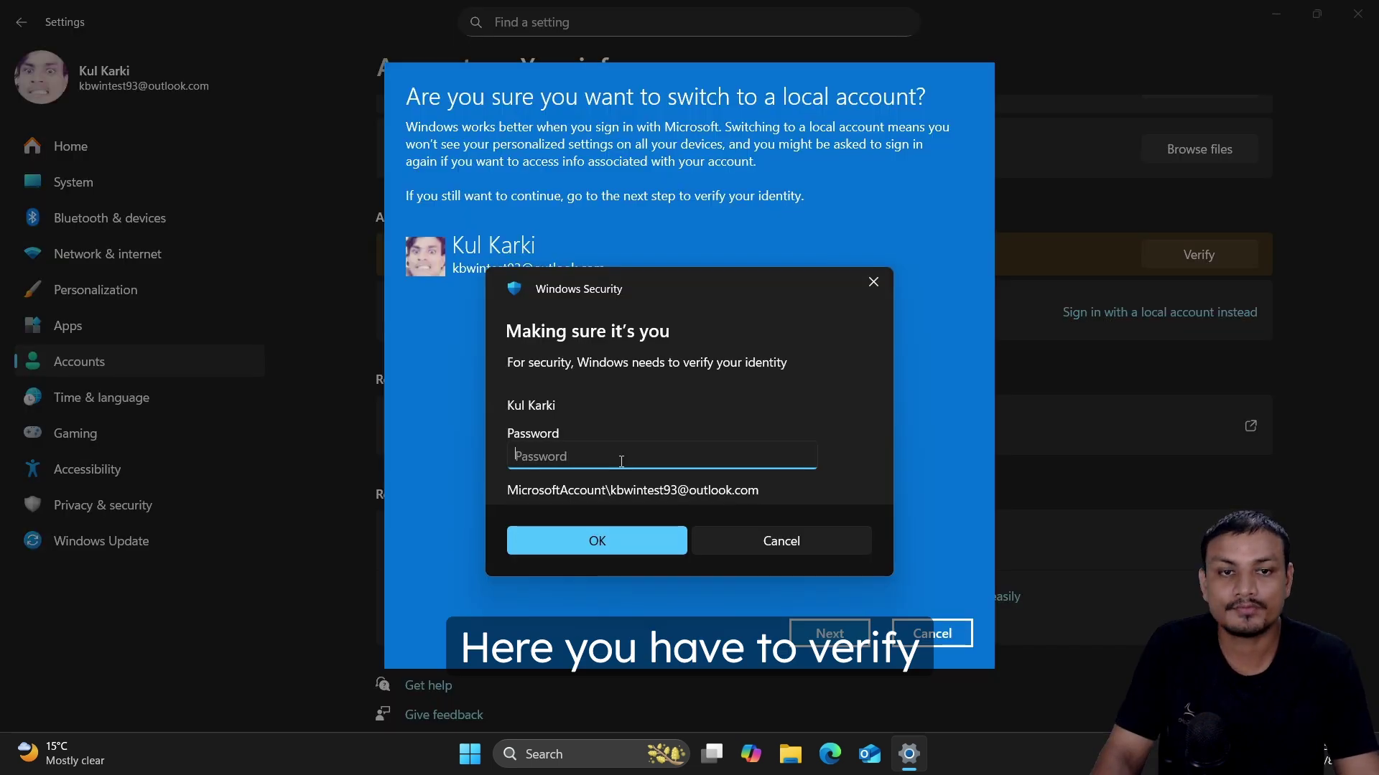
text(**********)
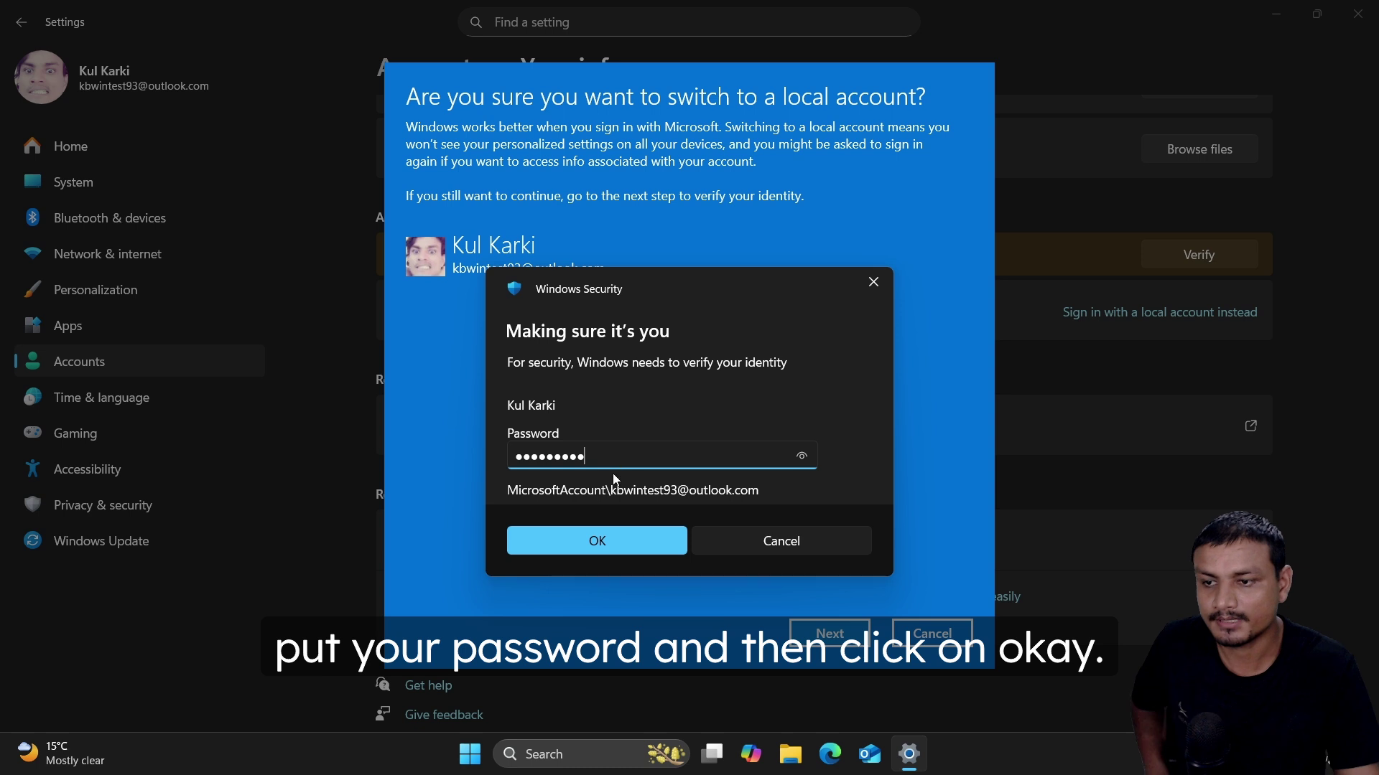
click(626, 544)
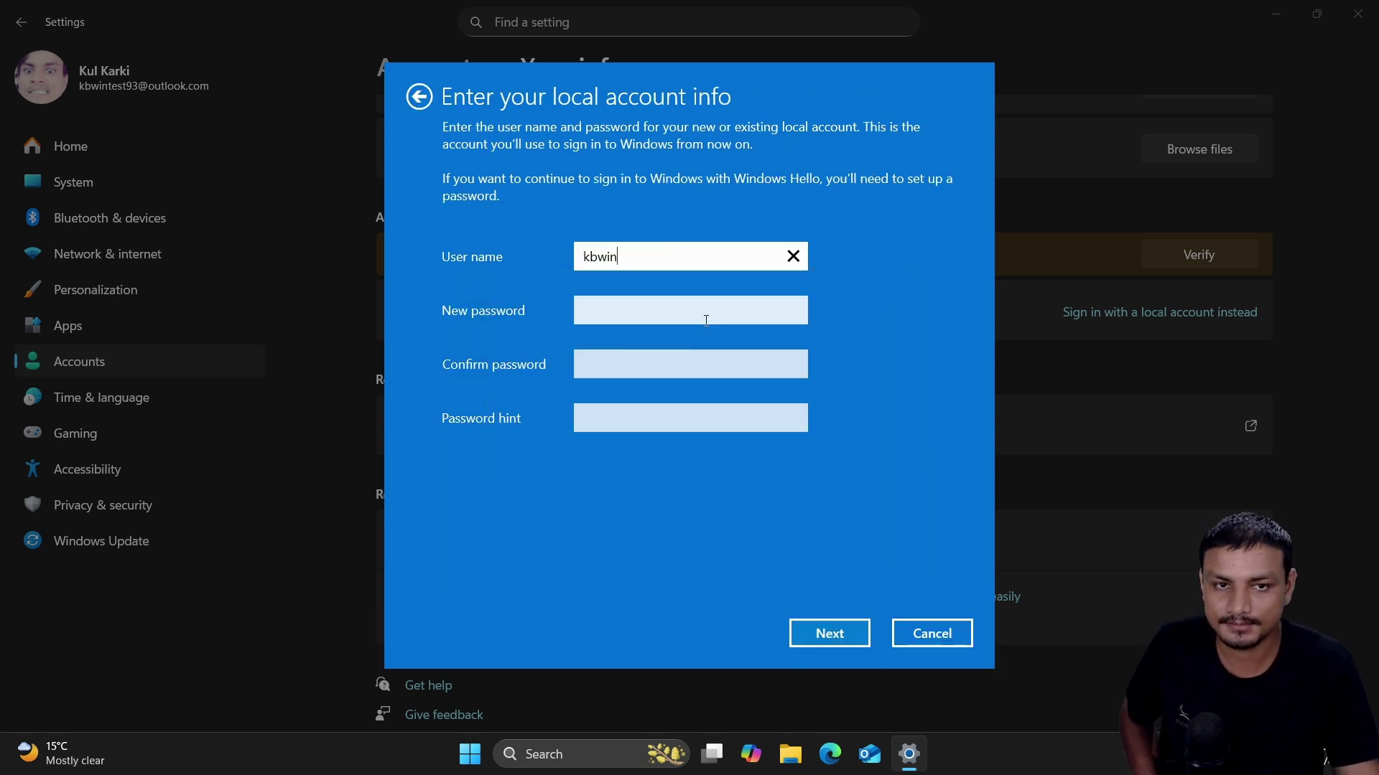
click(798, 639)
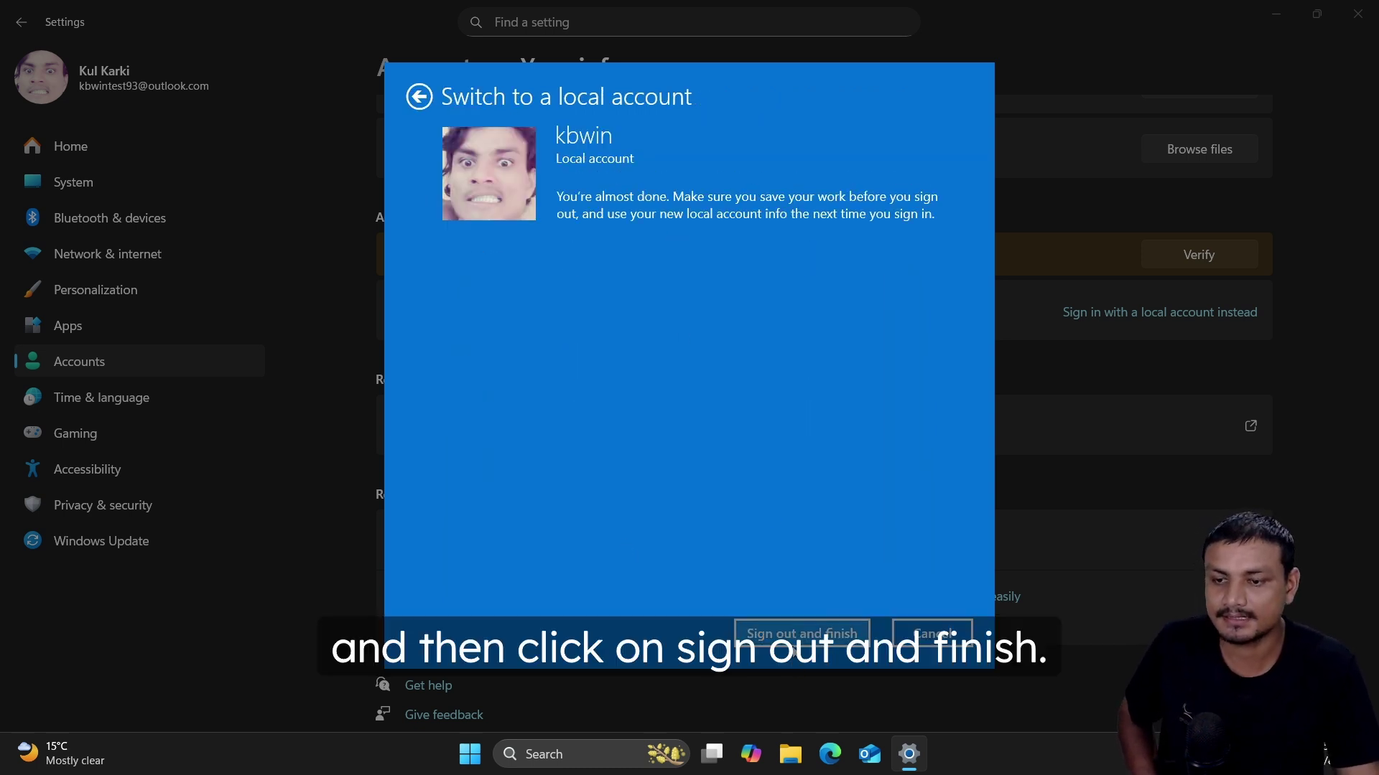
click(800, 635)
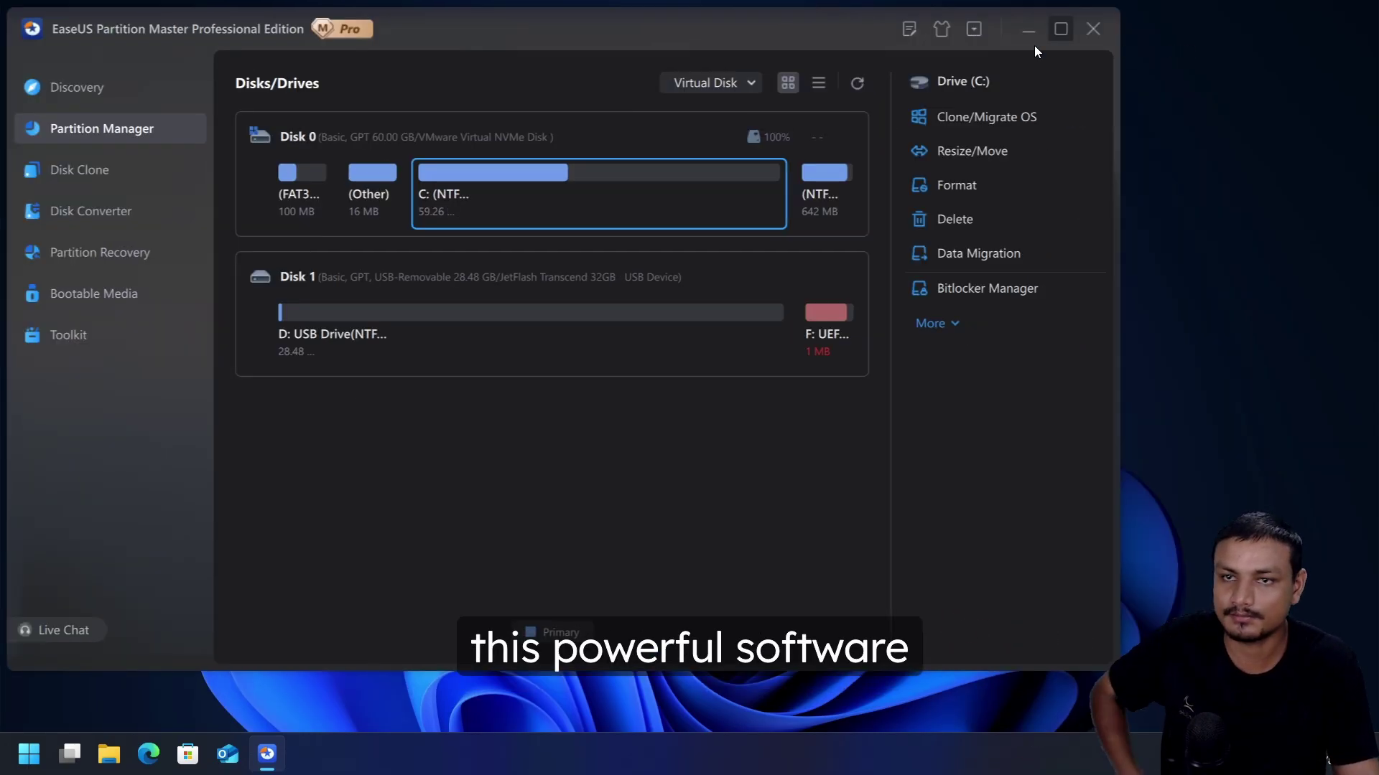
Step: Drag the Partition Master window to the top-left and maximize it
drag(1149, 47, 1027, 27)
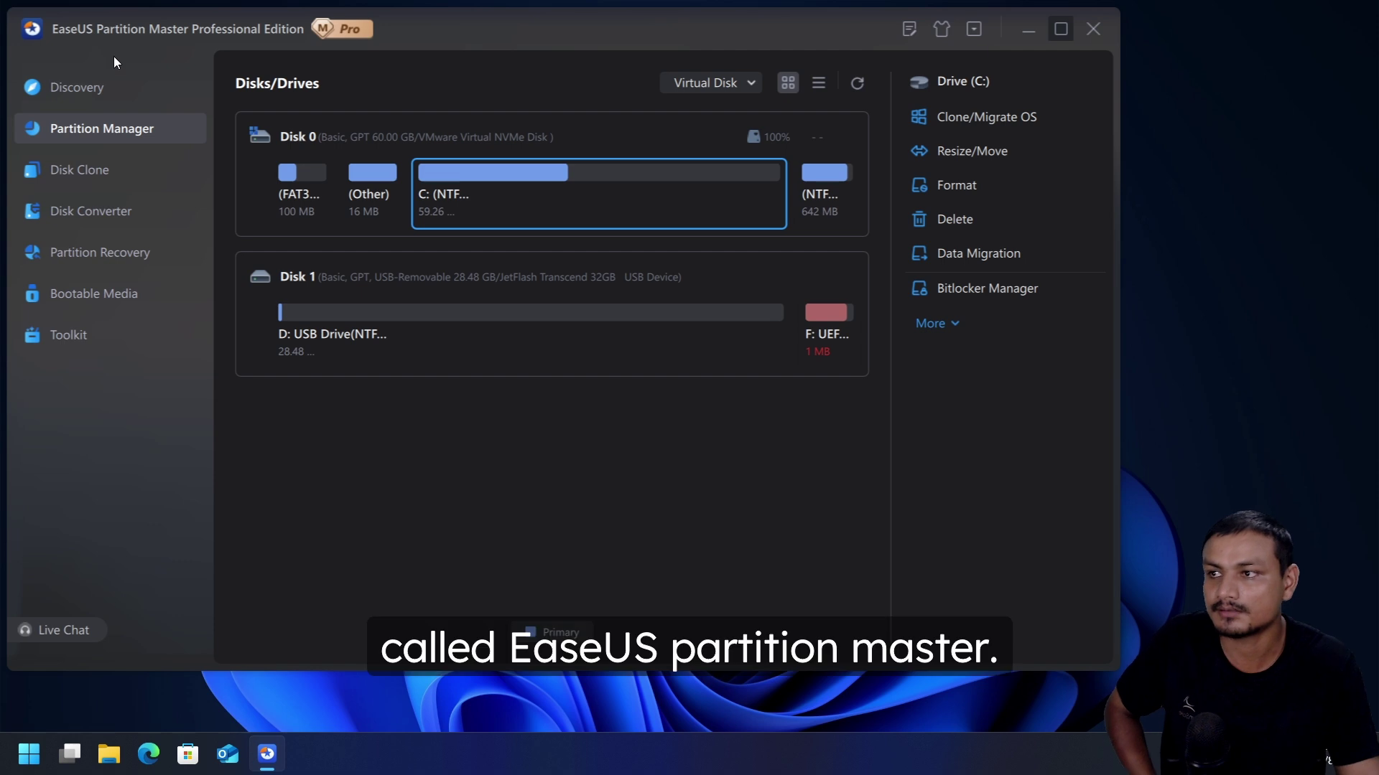
double_click(145, 41)
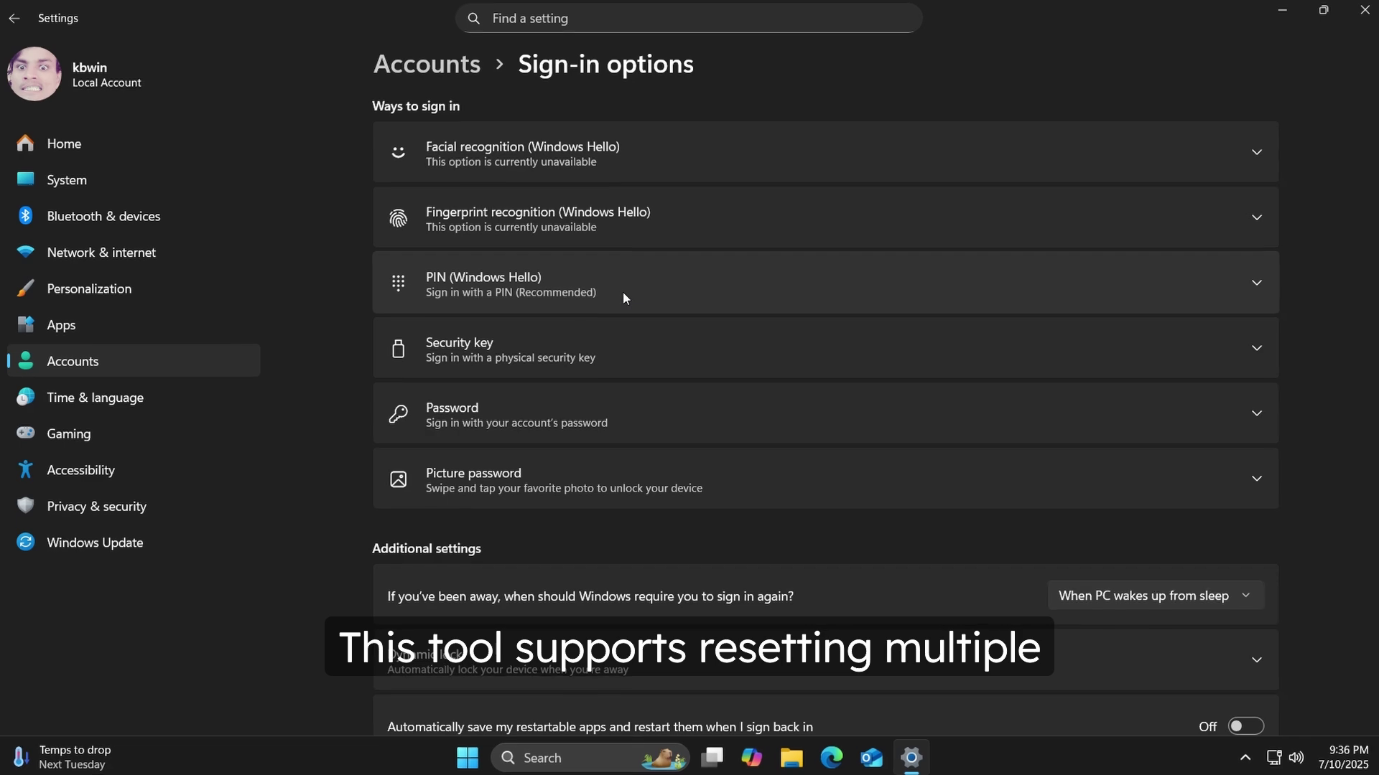
click(629, 293)
click(636, 288)
click(624, 229)
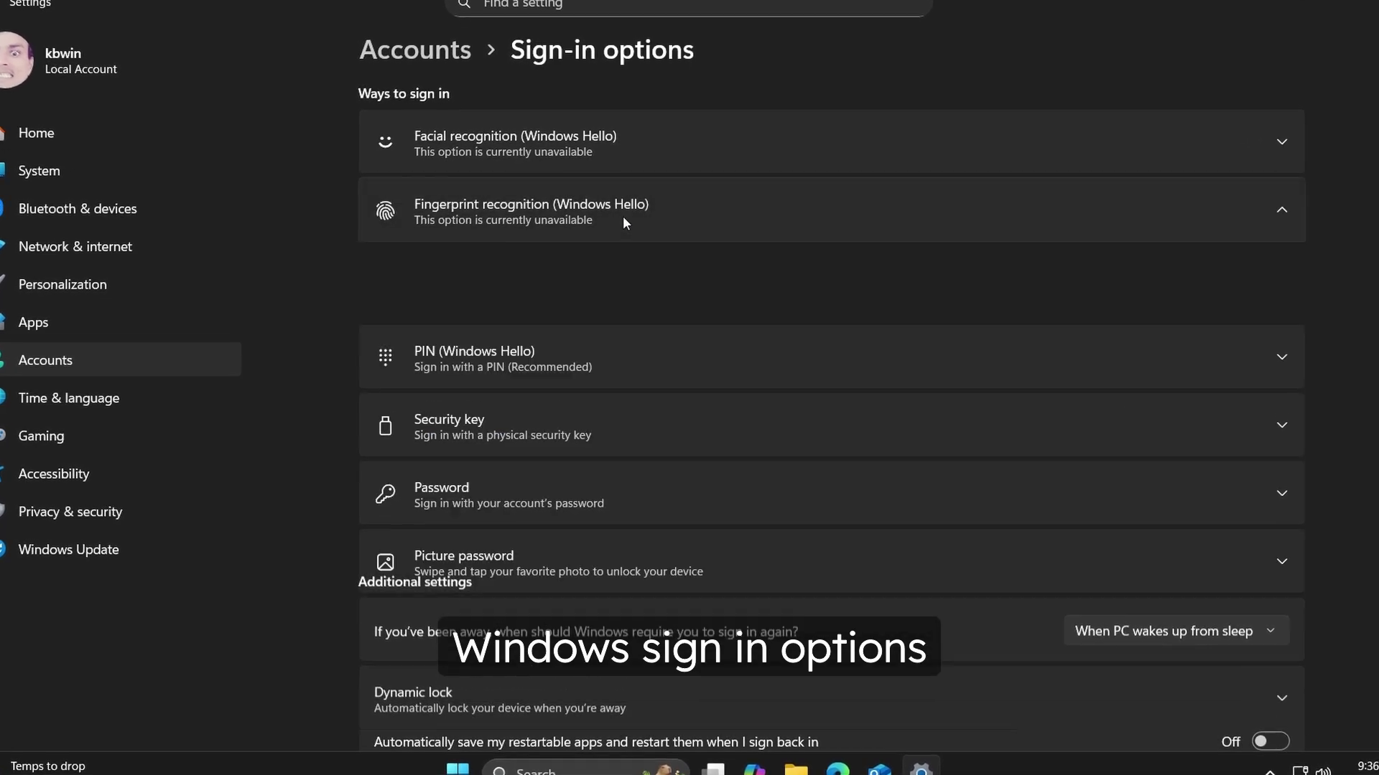
click(624, 217)
click(611, 143)
click(611, 142)
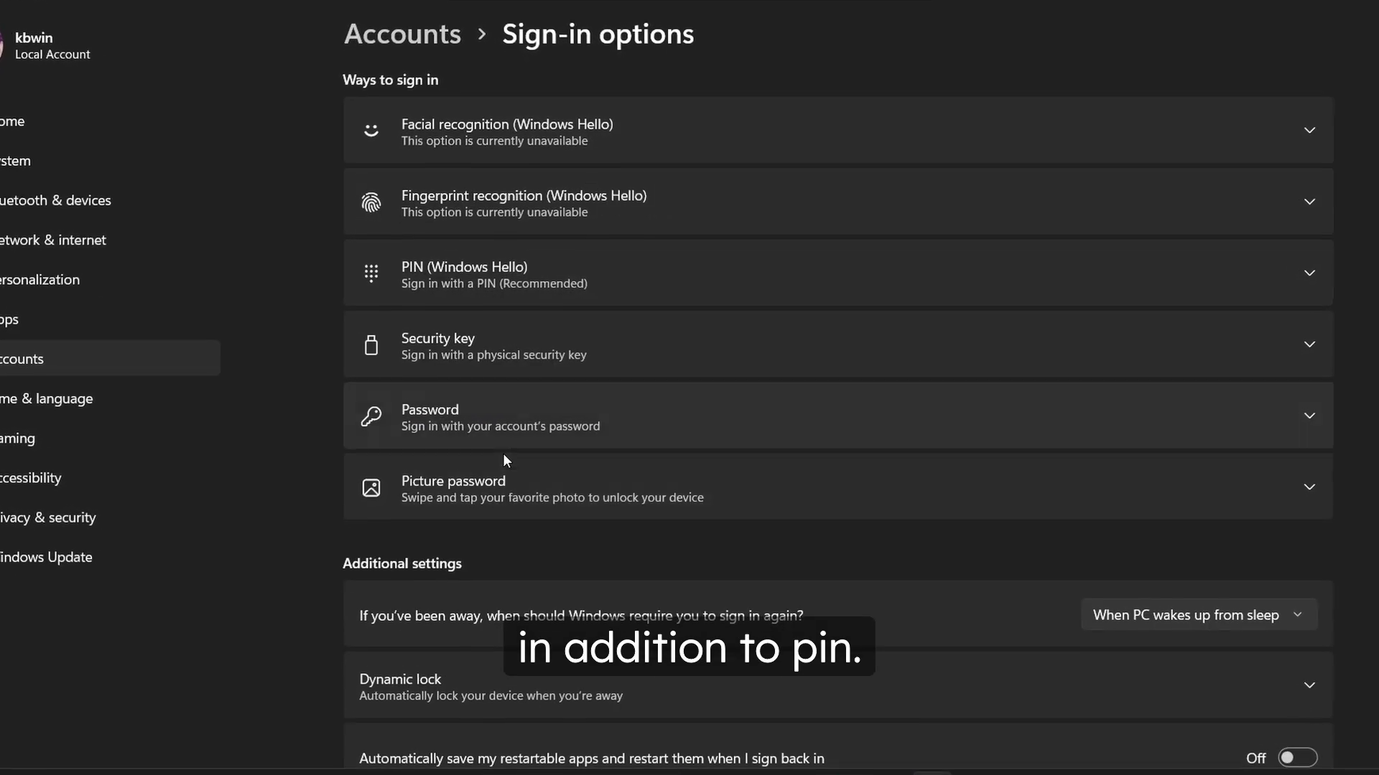
click(509, 431)
click(507, 430)
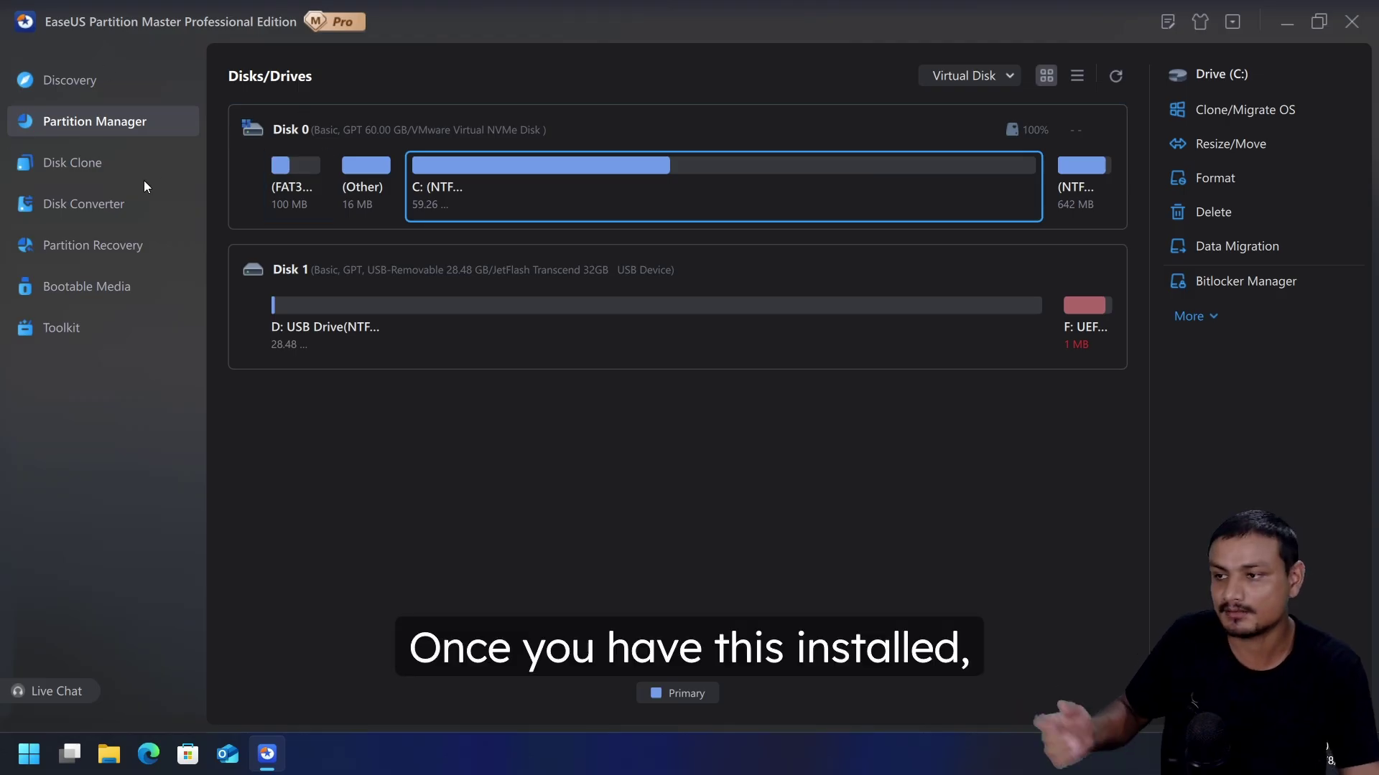
Step: Choose Toolkit > Password Reset and agree to create bootable media
click(57, 331)
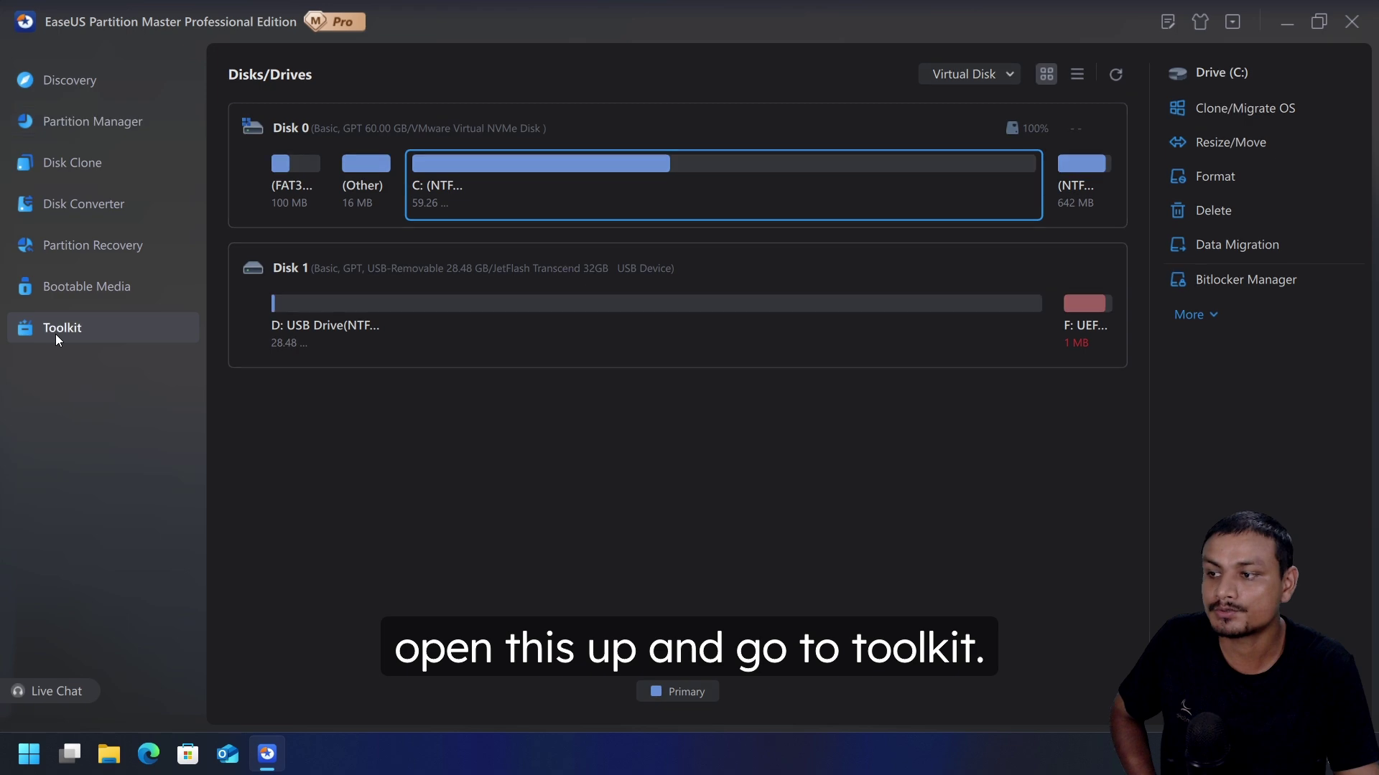
scroll(805, 525, down, 1)
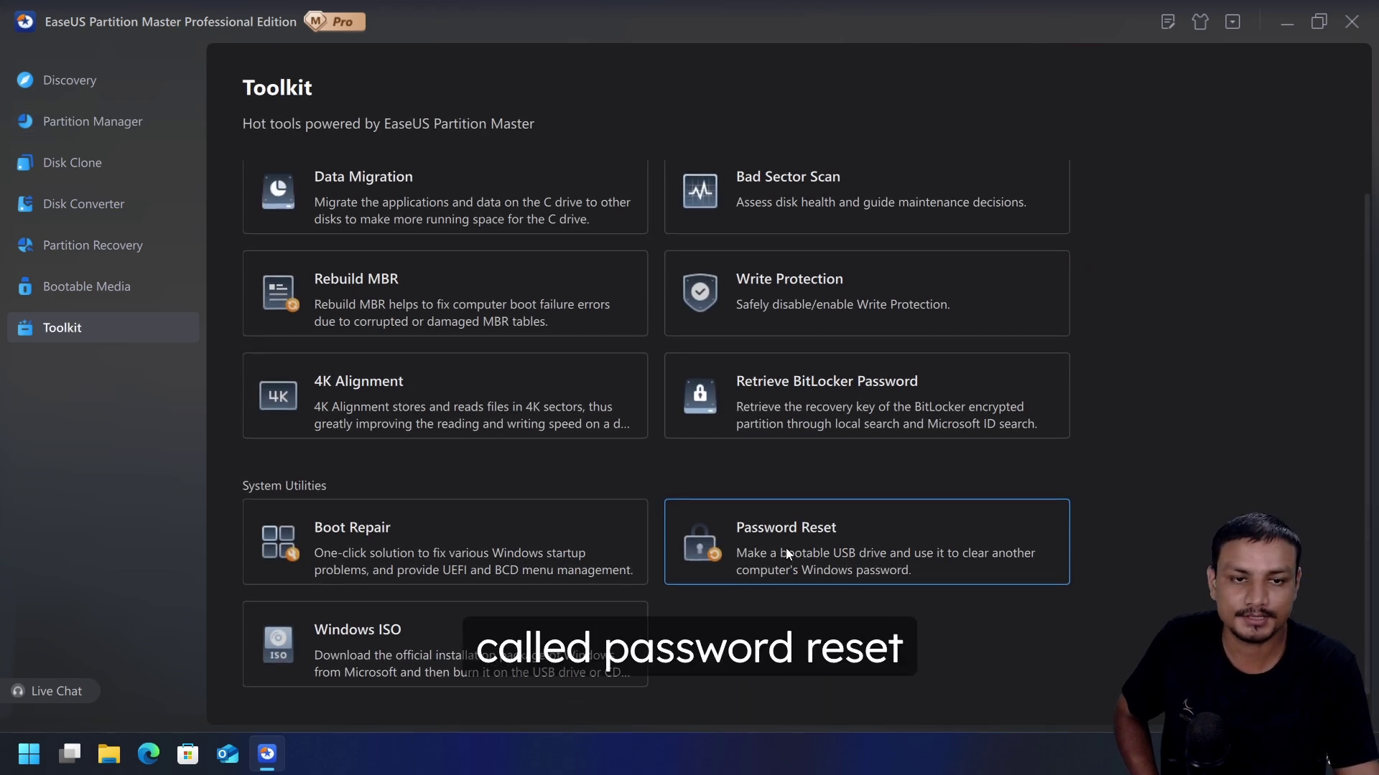
click(800, 540)
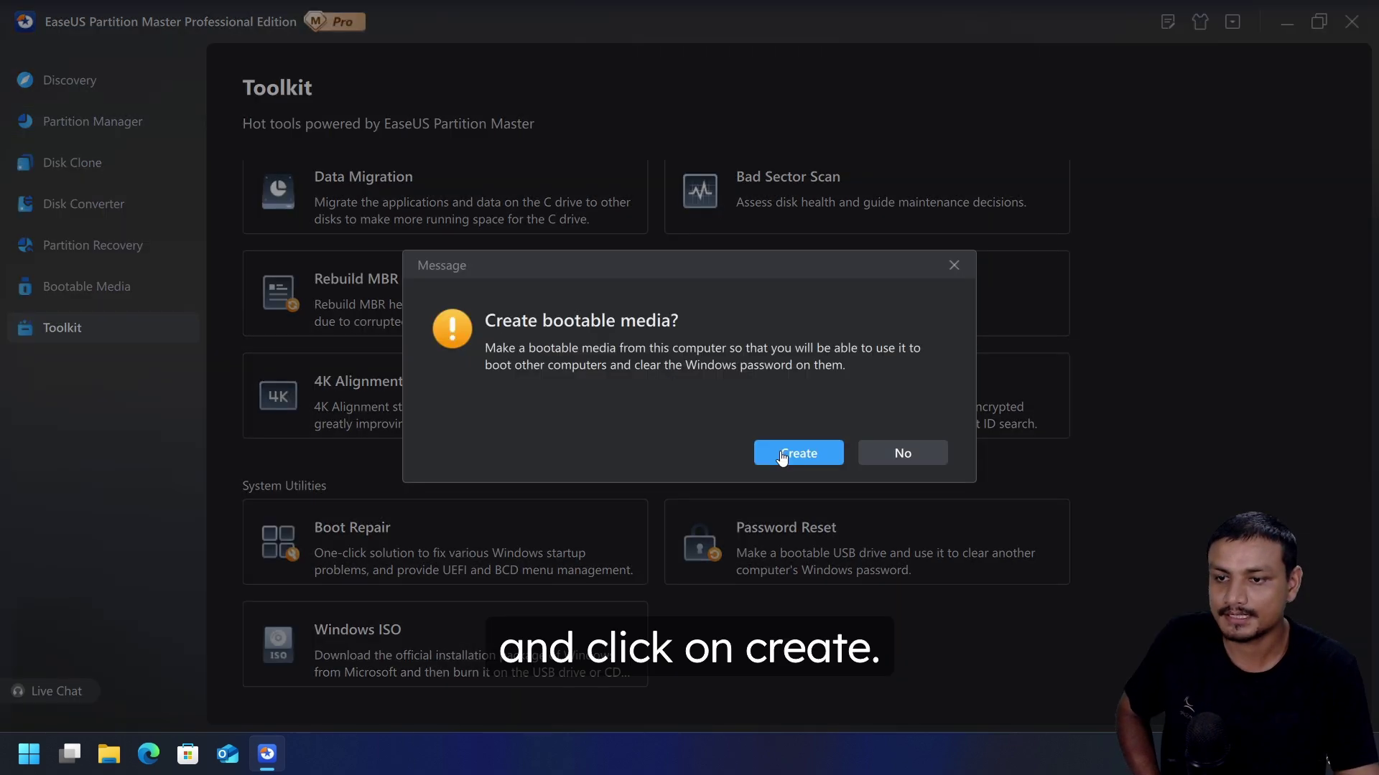
click(780, 451)
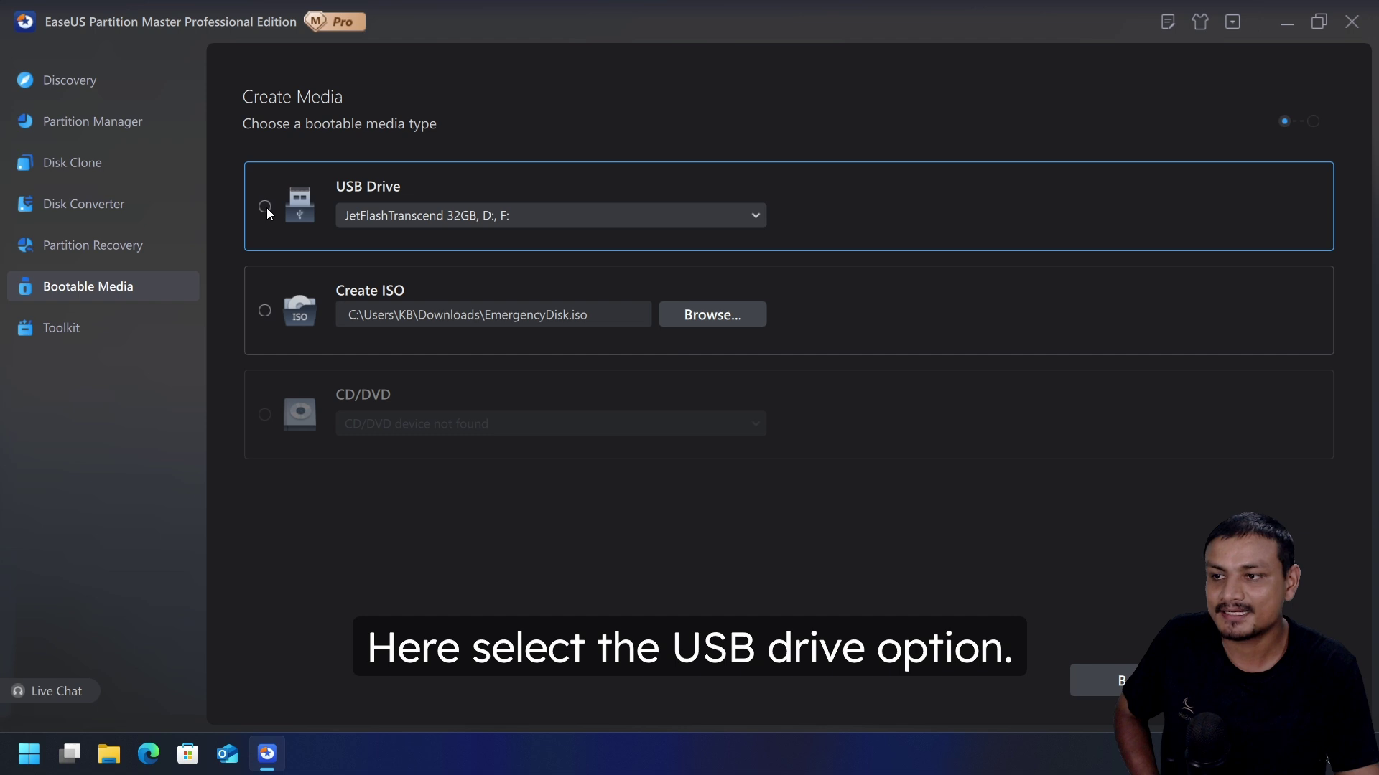
Step: Create USB Drive bootable media on the JetFlashTranscend 32GB drive, accepting that its data is erased
click(267, 208)
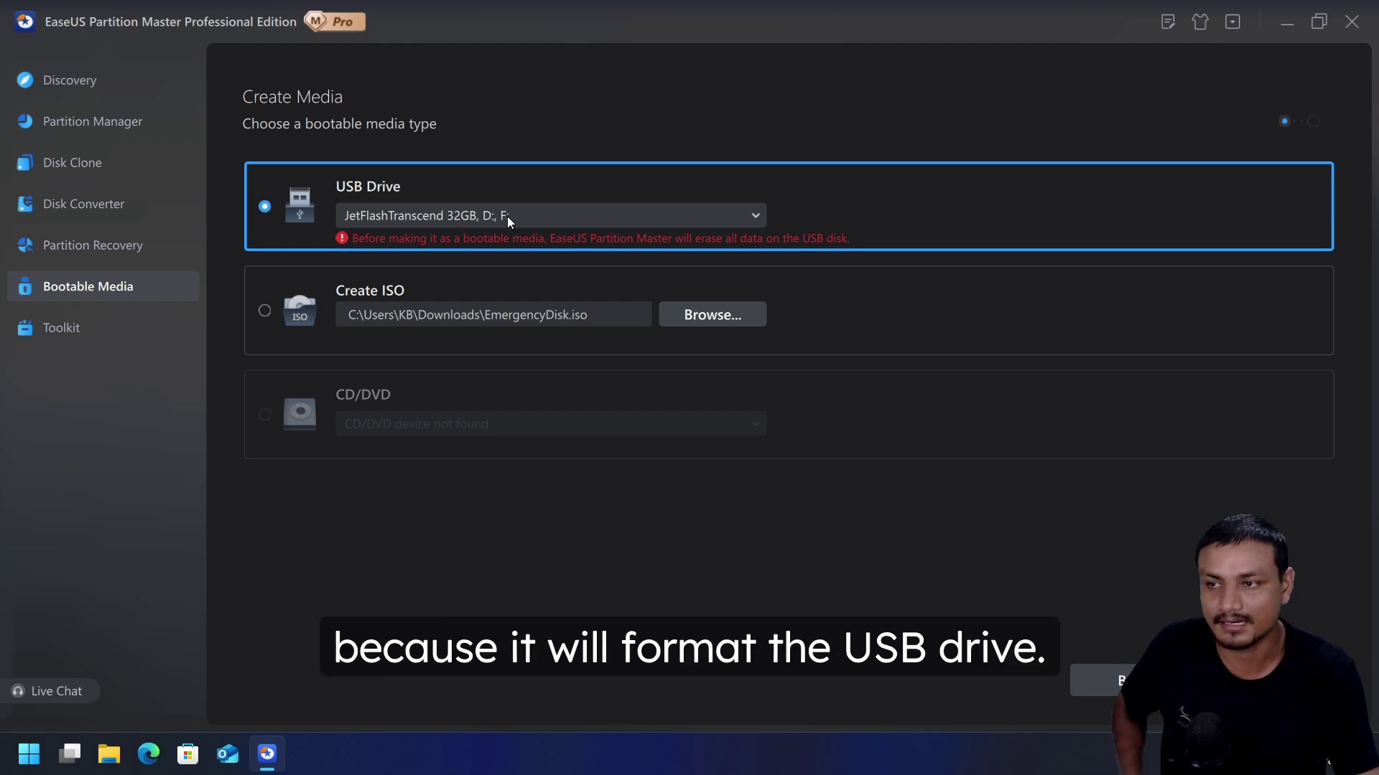
drag(790, 22, 697, 28)
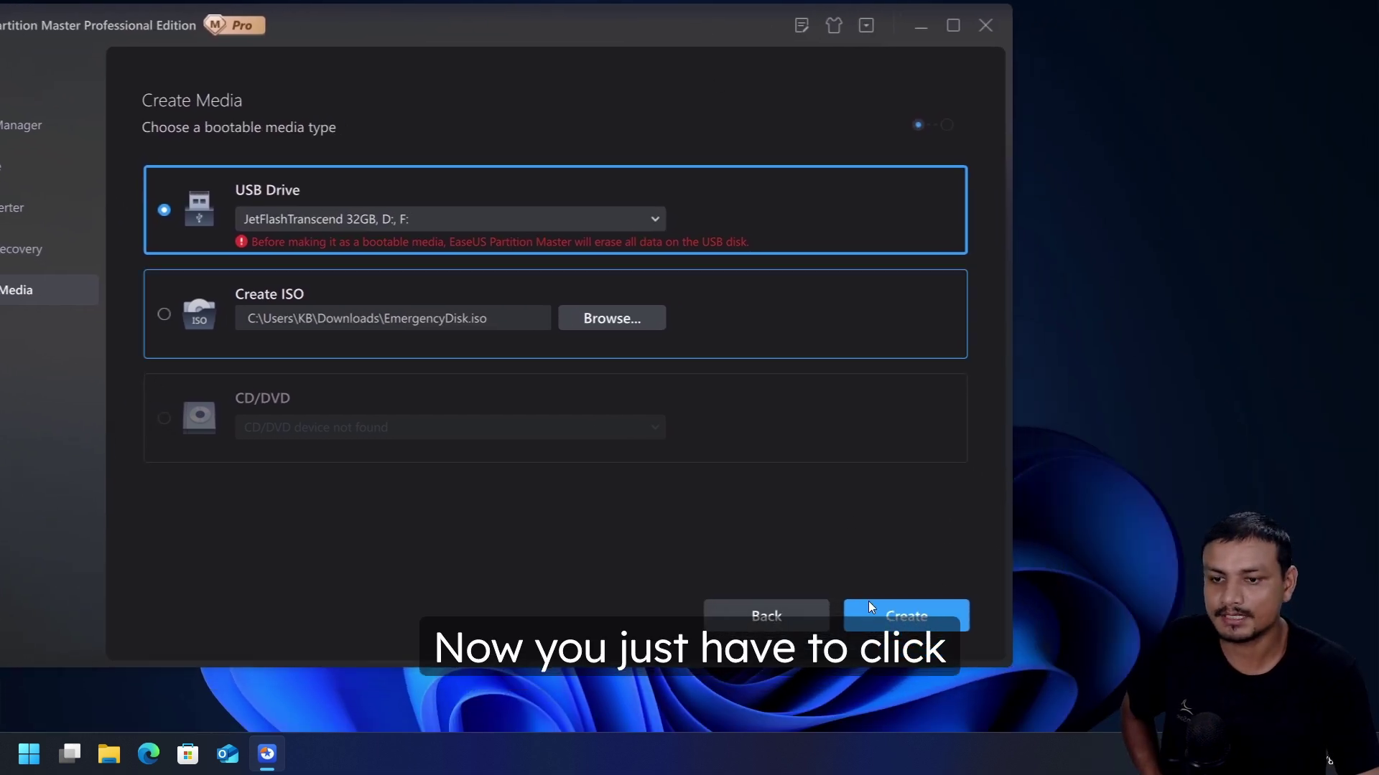
click(903, 617)
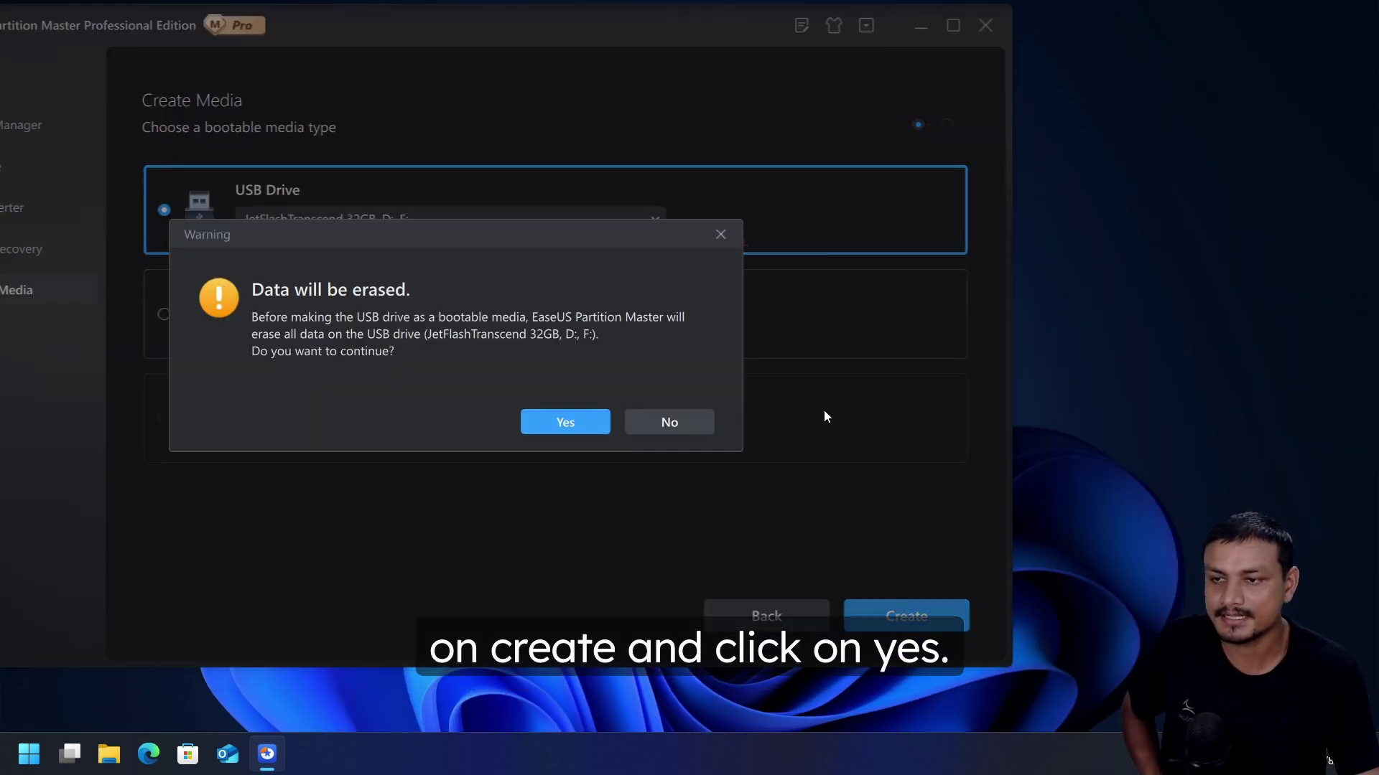
click(564, 428)
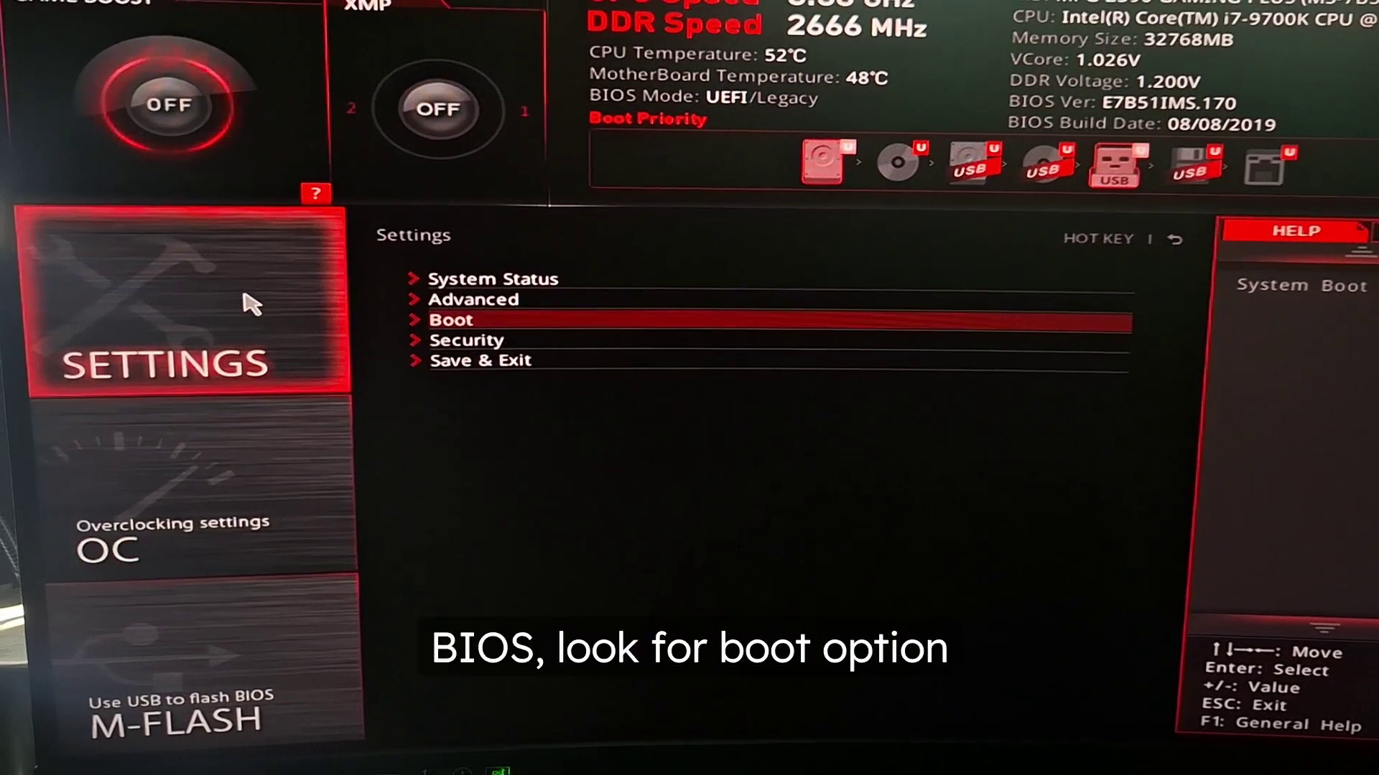
Step: In MSI Click BIOS, go to Boot settings and bring up the device choices for Boot Option #3
click(495, 329)
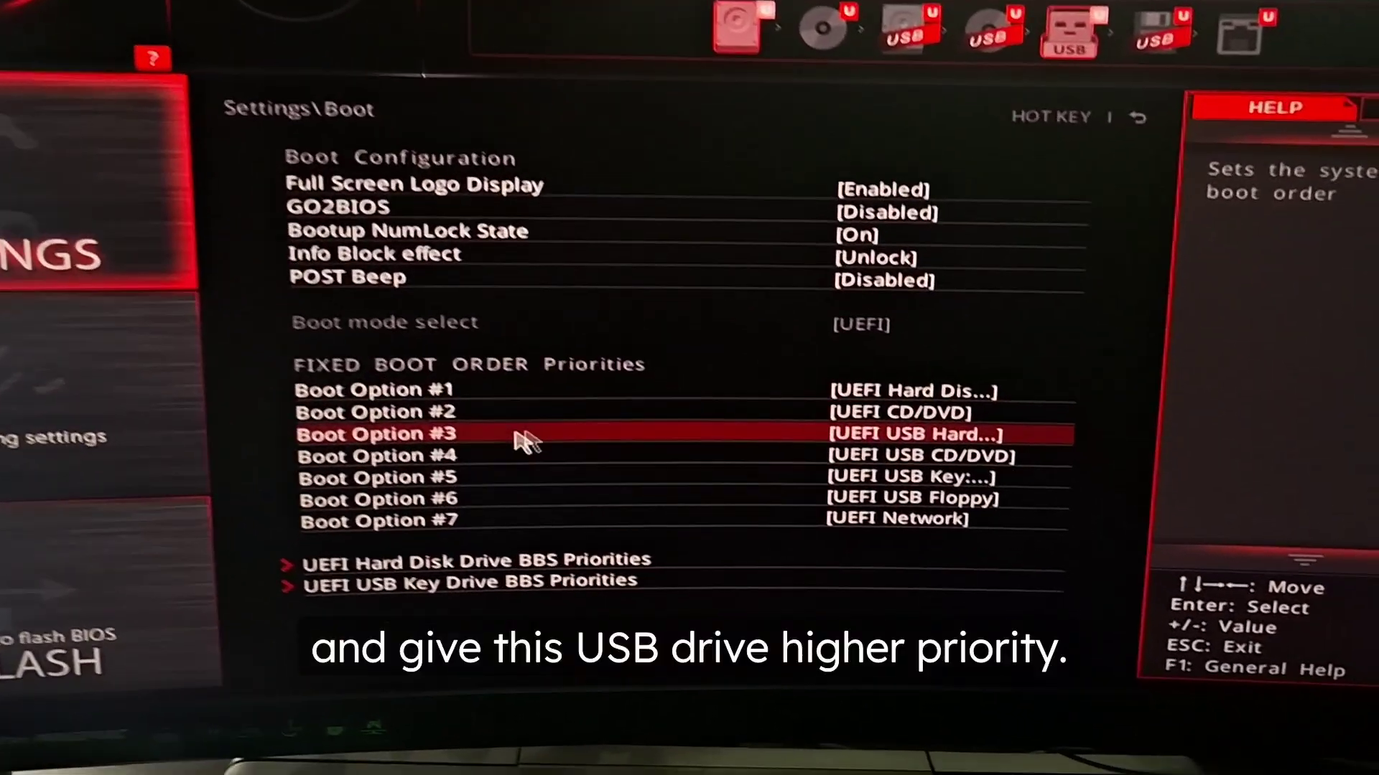
click(777, 400)
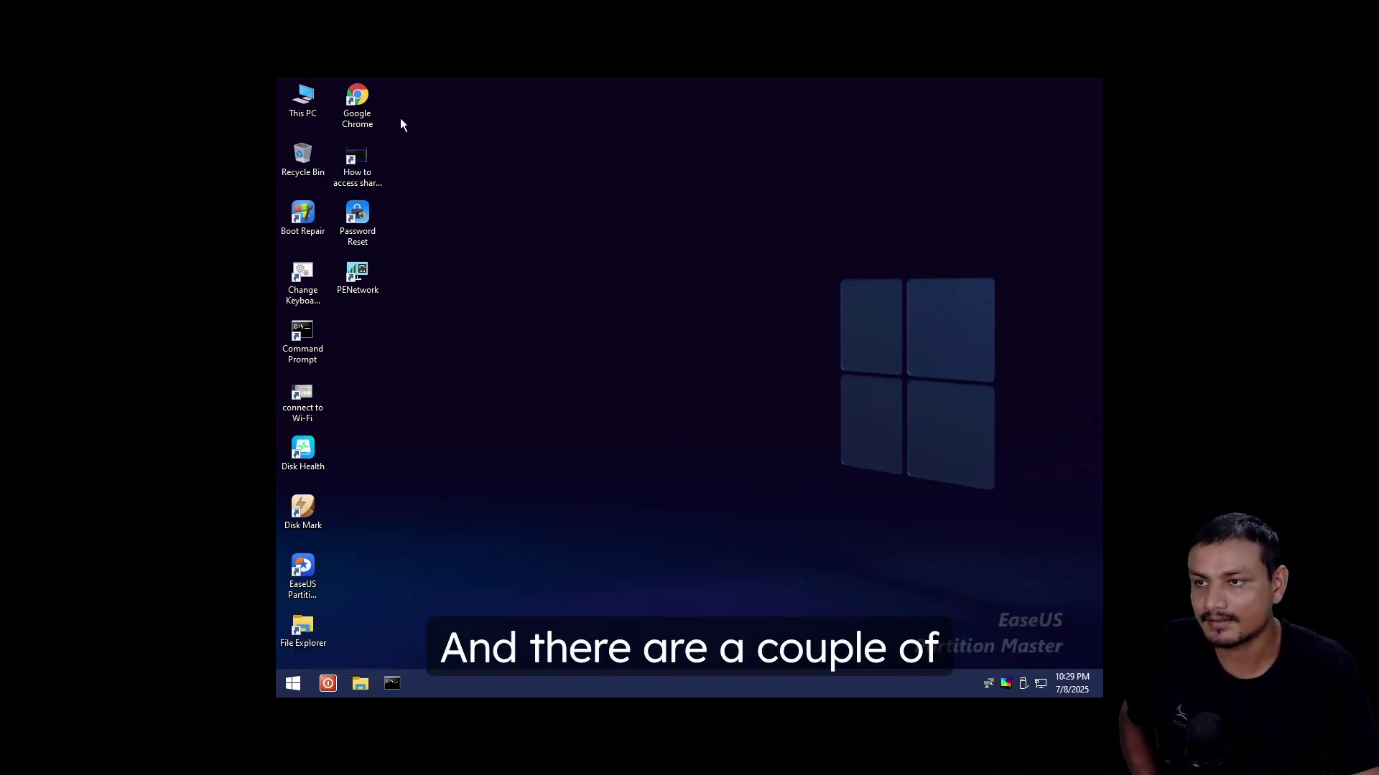
Step: Start the Password Reset tool from its icon on the EaseUS WinPE desktop
drag(478, 99, 297, 655)
click(530, 318)
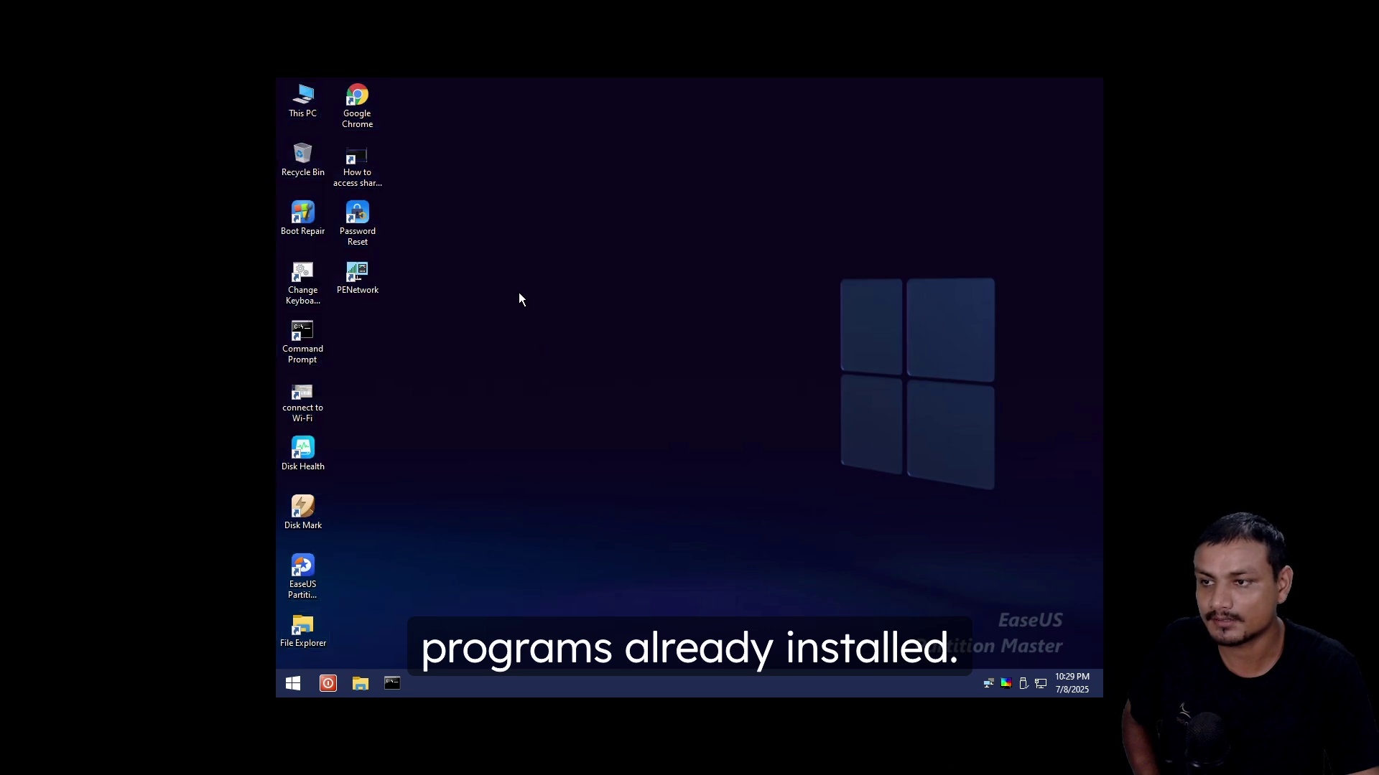
double_click(359, 228)
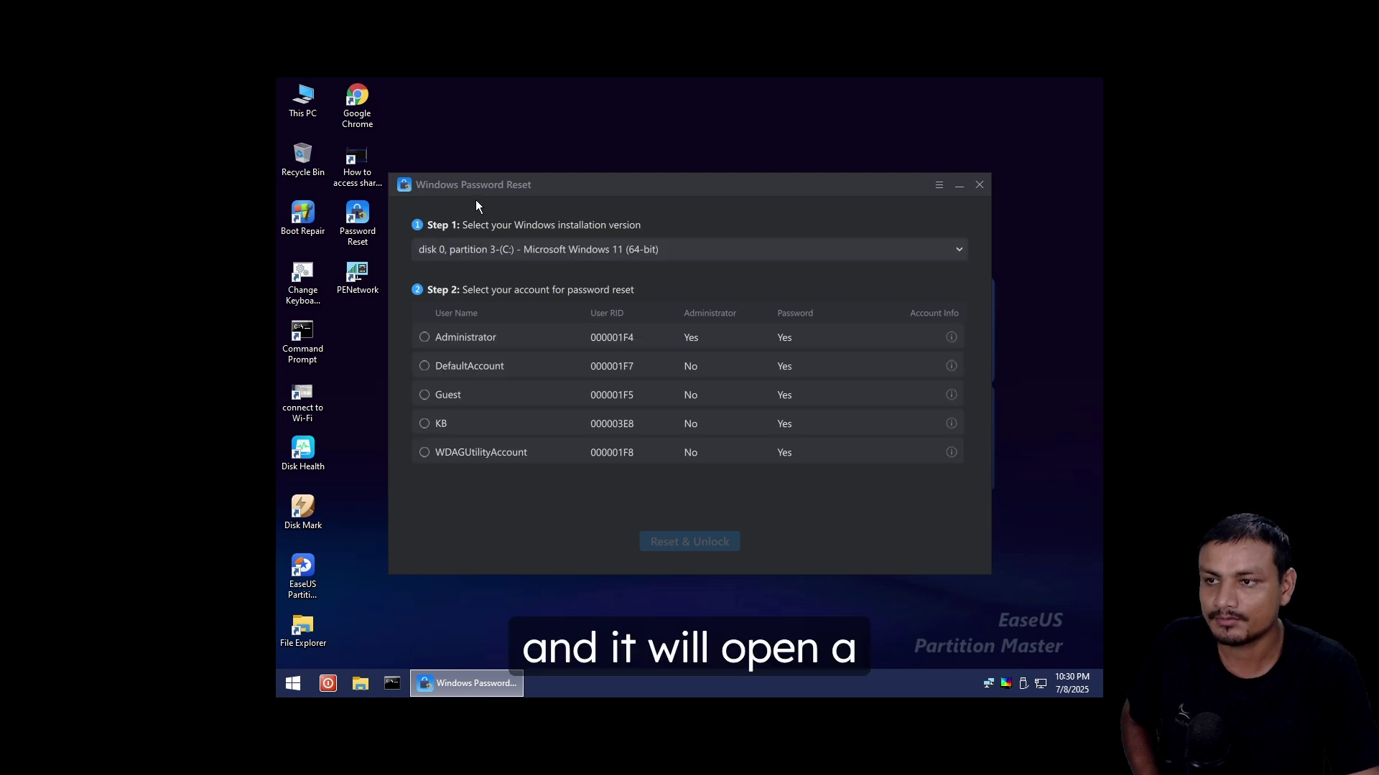
Step: Choose the personal user account, not Administrator, as the account to reset
drag(493, 187, 530, 168)
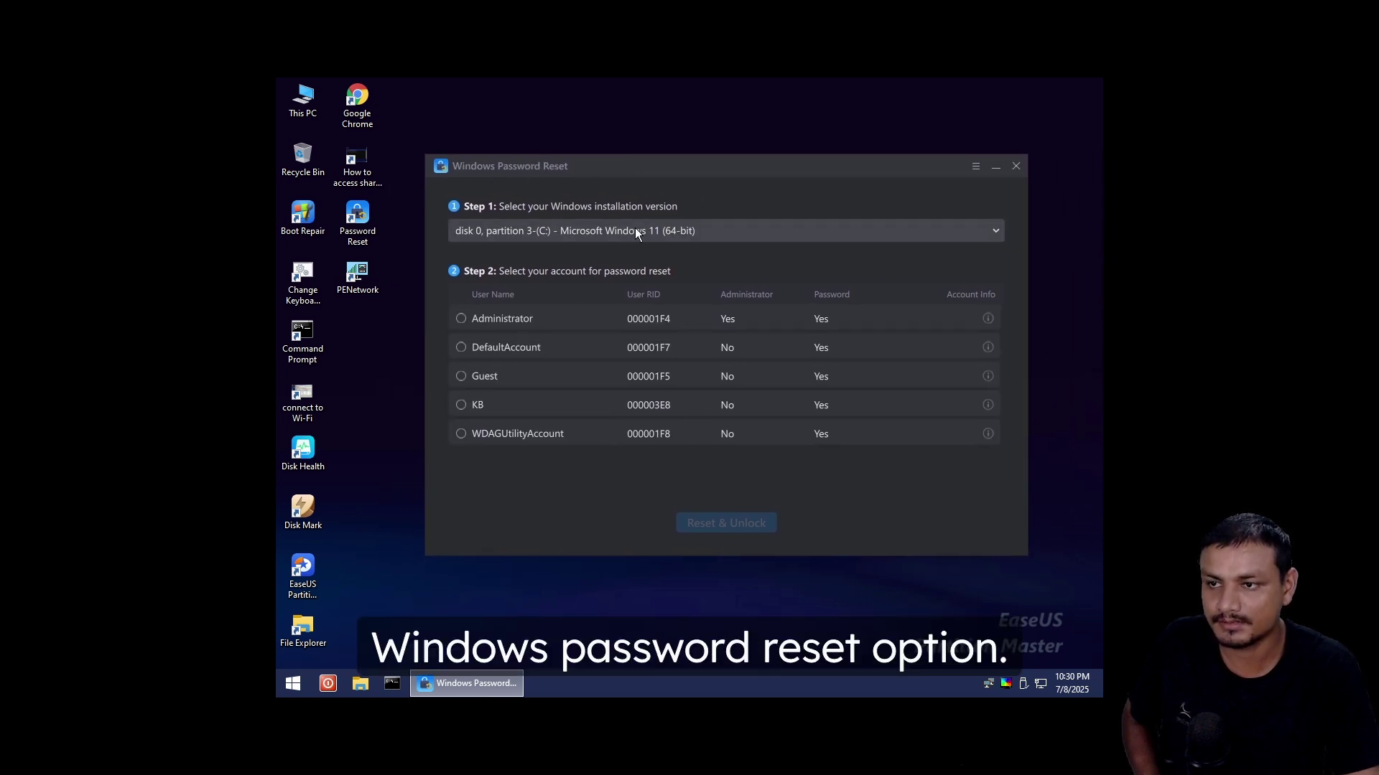
click(571, 318)
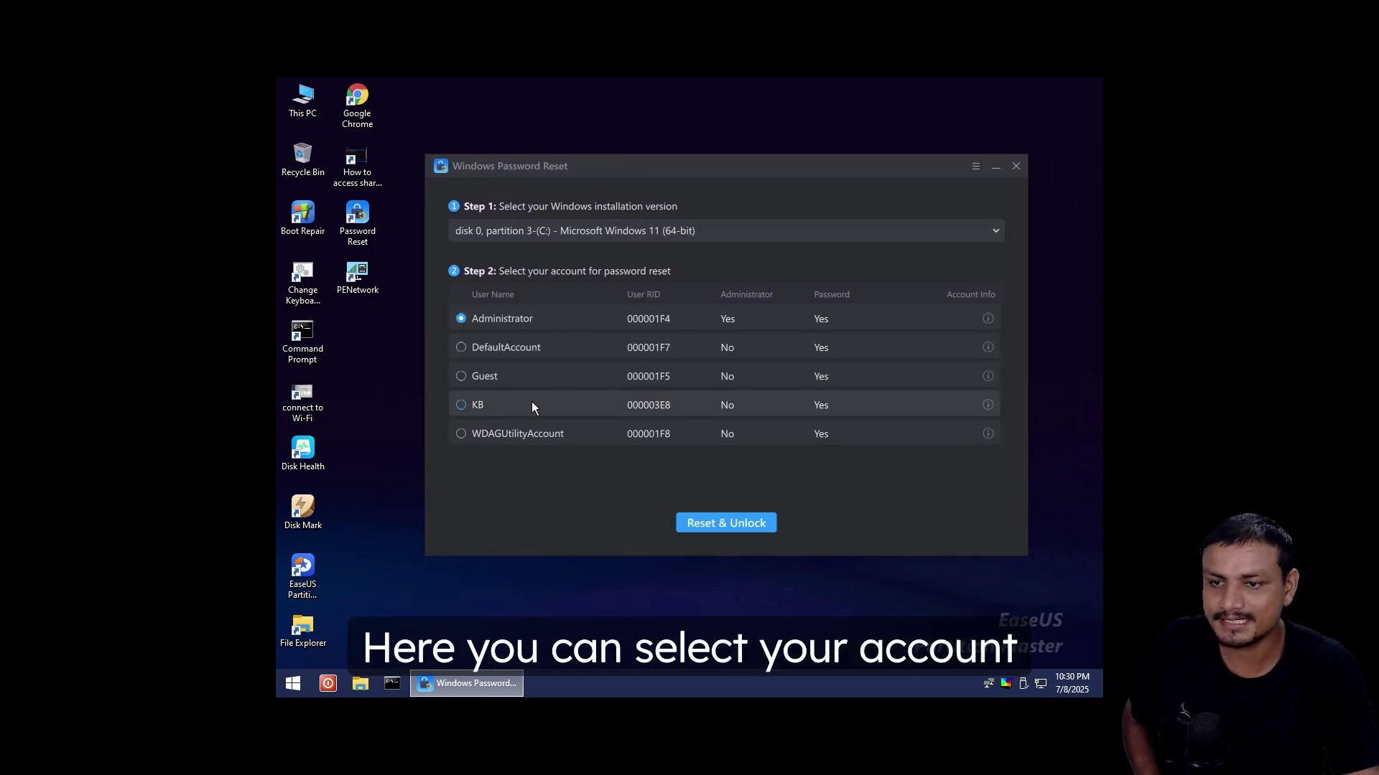
click(557, 407)
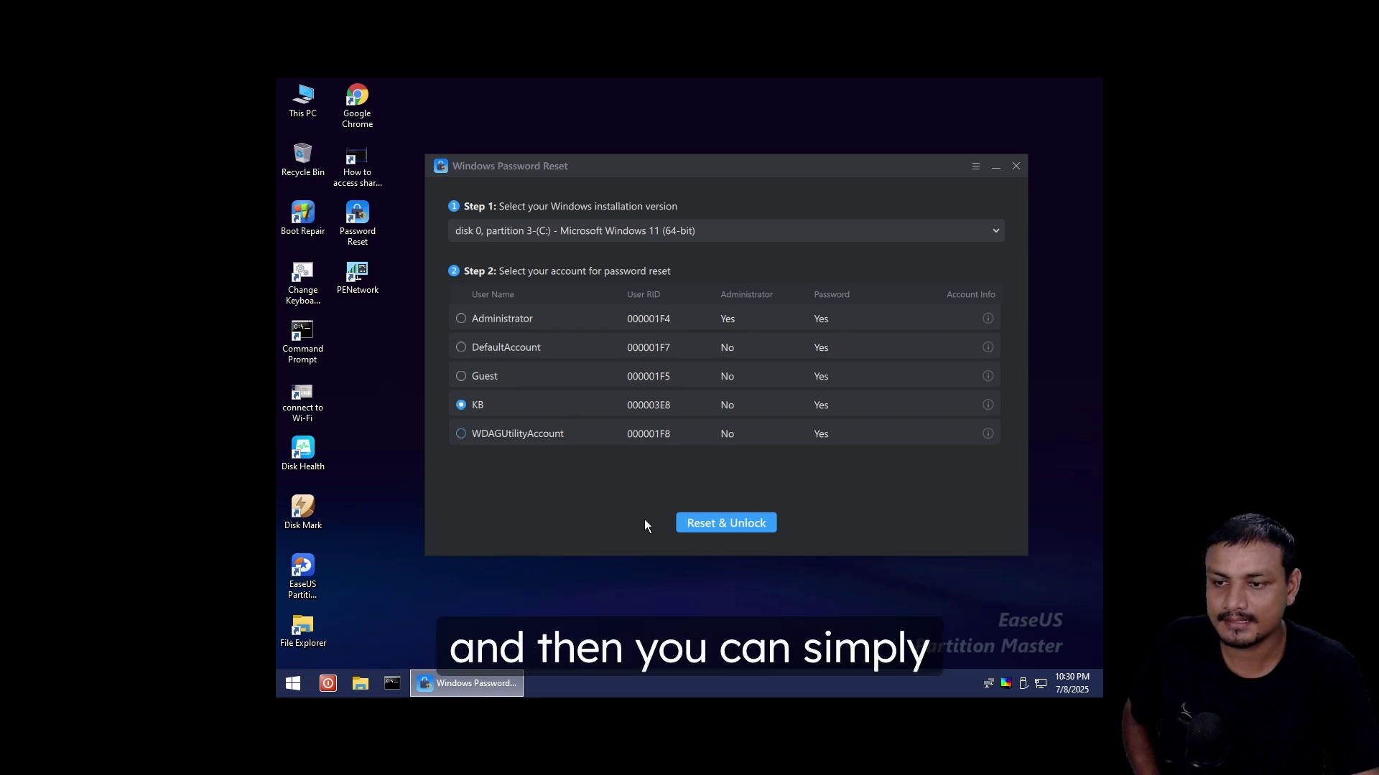